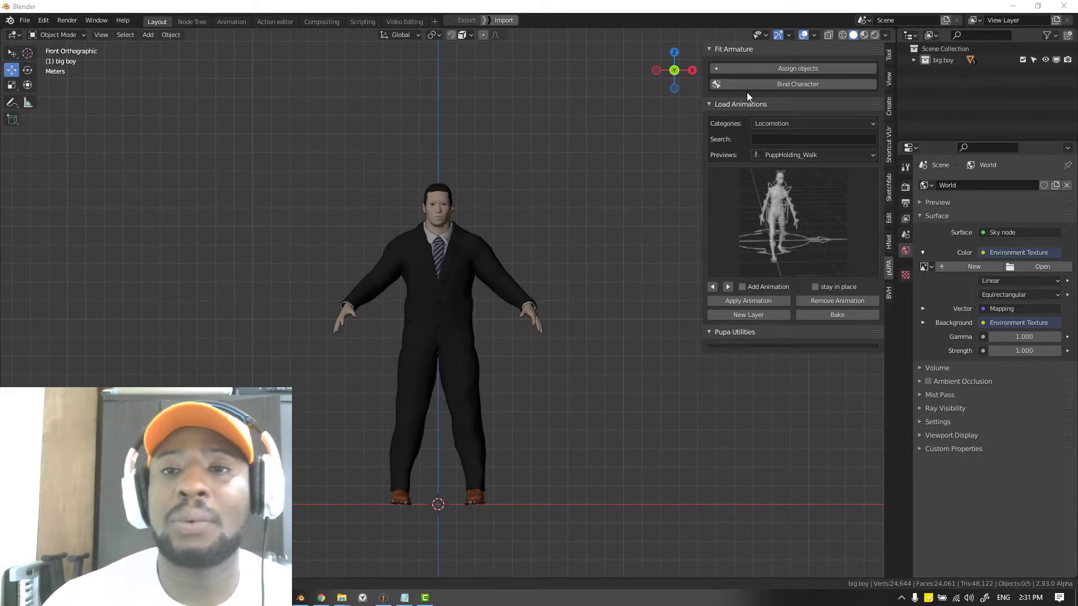
{"action": "left_click", "coordinate": [788, 65]}
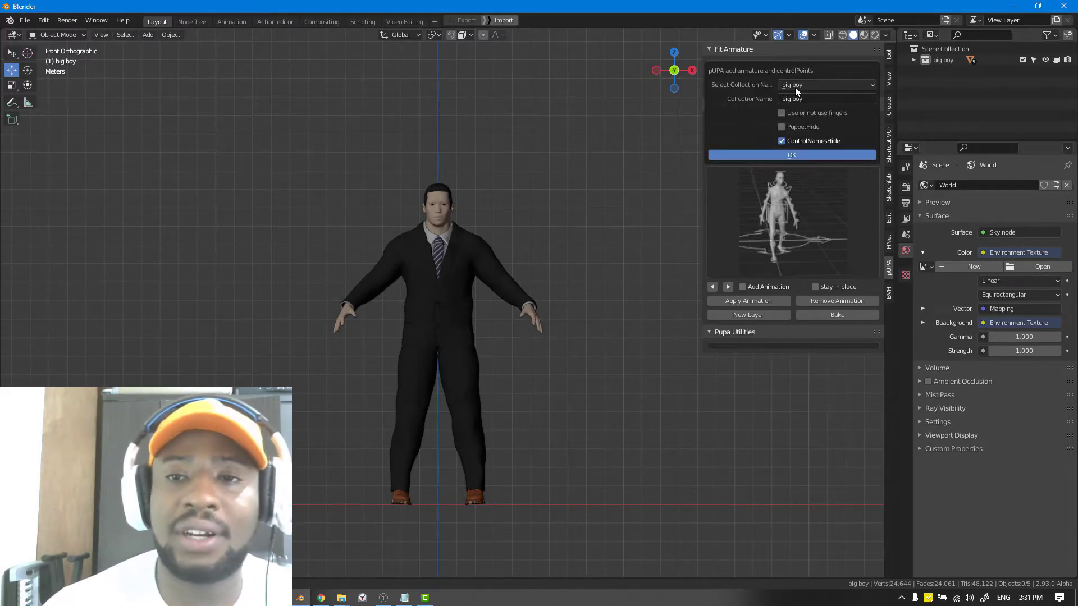
{"action": "key", "text": "Return"}
{"action": "middle_click_drag", "start_coordinate": [548, 207], "coordinate": [480, 242]}
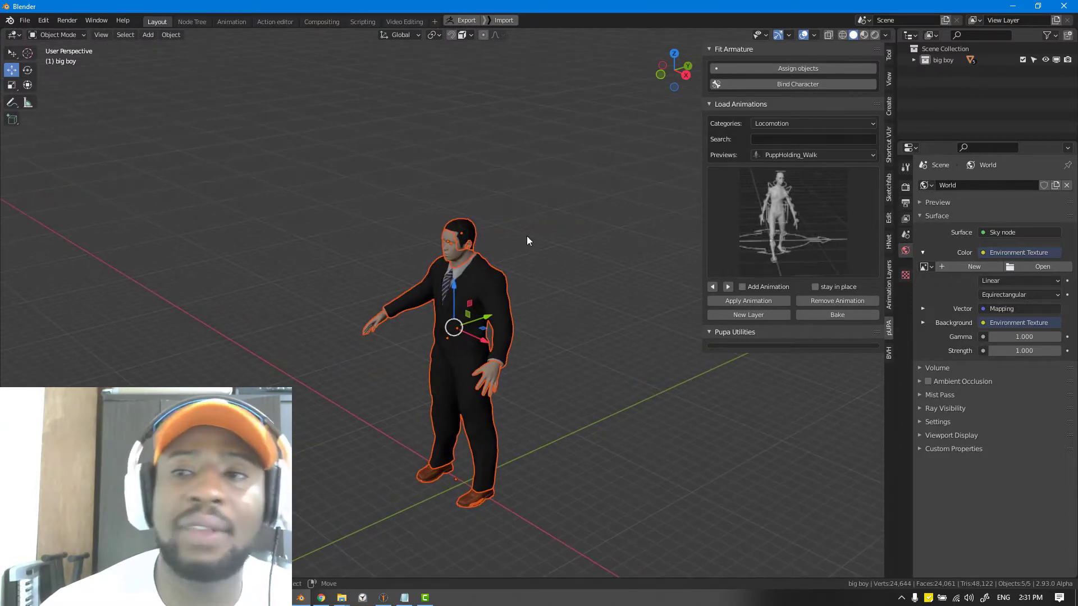
{"action": "left_click", "coordinate": [514, 270]}
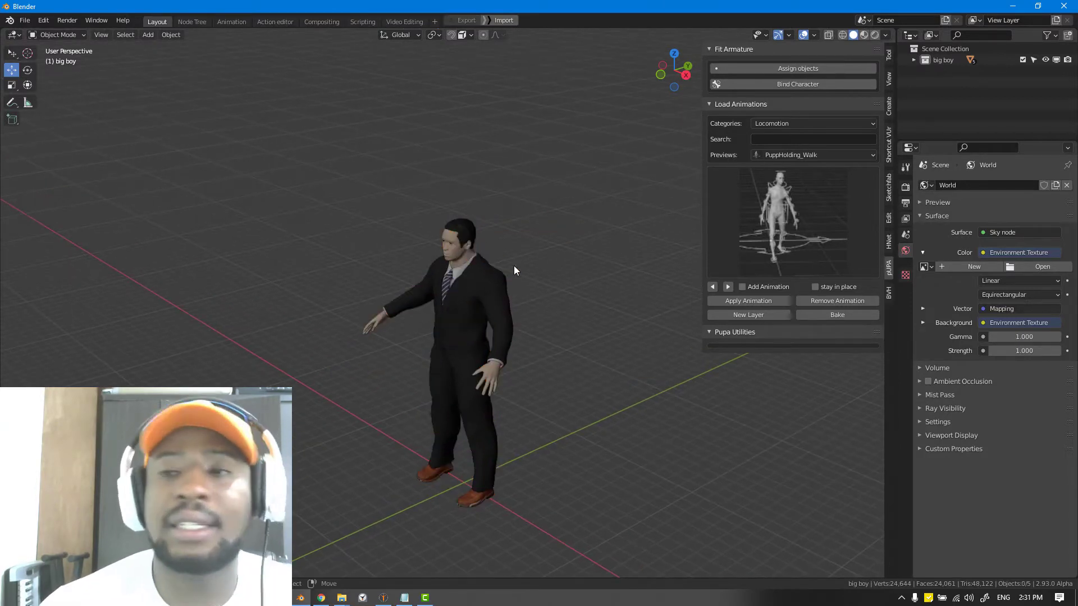
Step: Select all meshes of the suited character in the big boy collection
{"action": "right_click", "coordinate": [940, 59]}
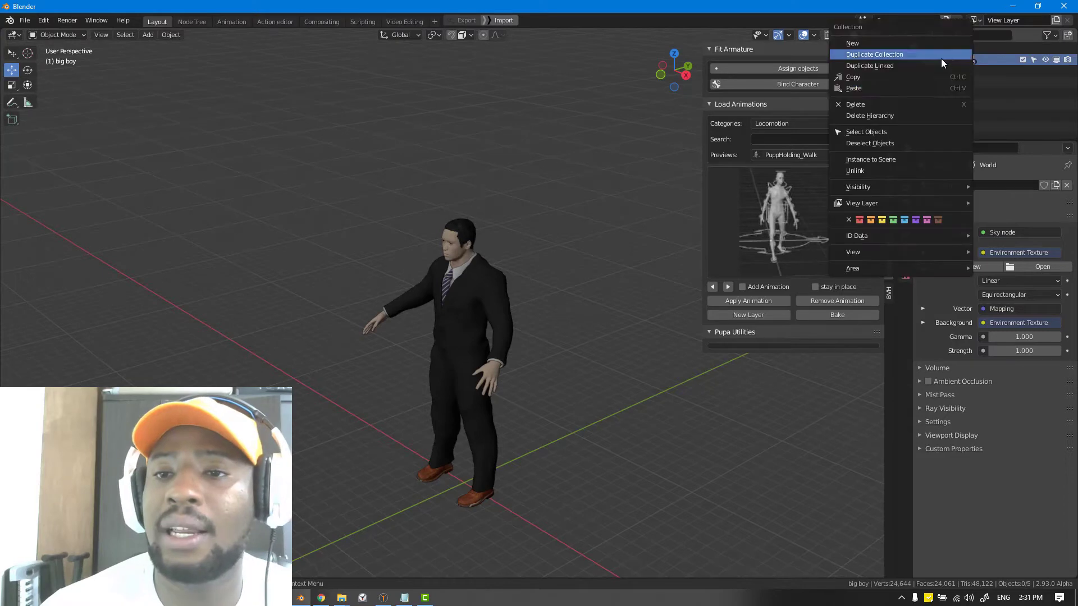
{"action": "left_click", "coordinate": [885, 133]}
{"action": "middle_click_drag", "start_coordinate": [629, 281], "coordinate": [535, 239]}
{"action": "key", "text": "alt+a"}
{"action": "key", "text": "b"}
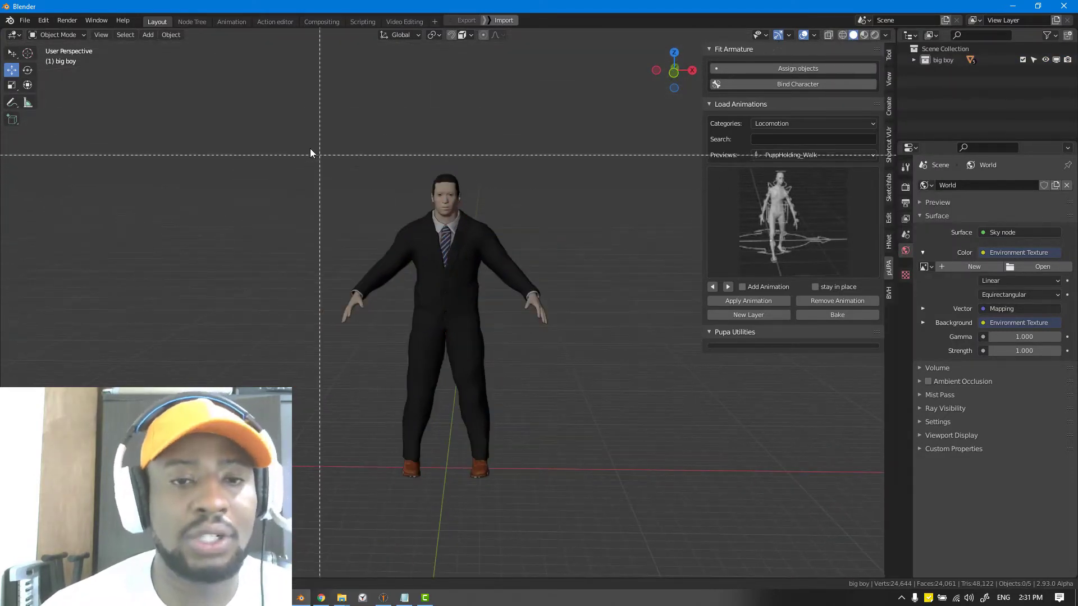
{"action": "left_click_drag", "start_coordinate": [305, 143], "coordinate": [644, 508]}
{"action": "middle_click_drag", "start_coordinate": [544, 201], "coordinate": [543, 225], "text": "shift"}
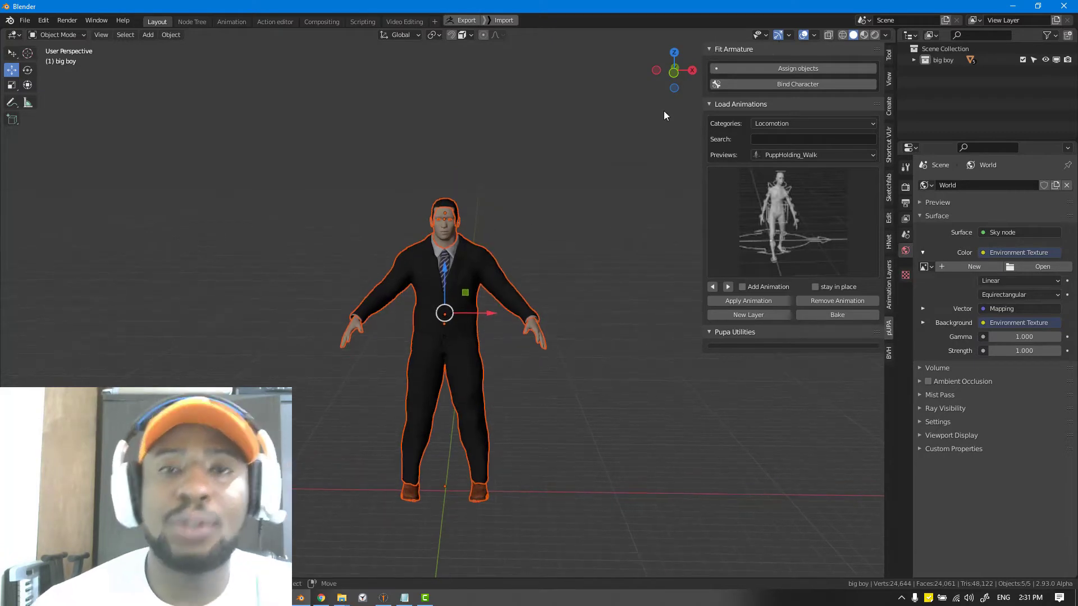
Step: Assign the big boy collection's objects in pUPA with the finger controls enabled
{"action": "left_click", "coordinate": [838, 70]}
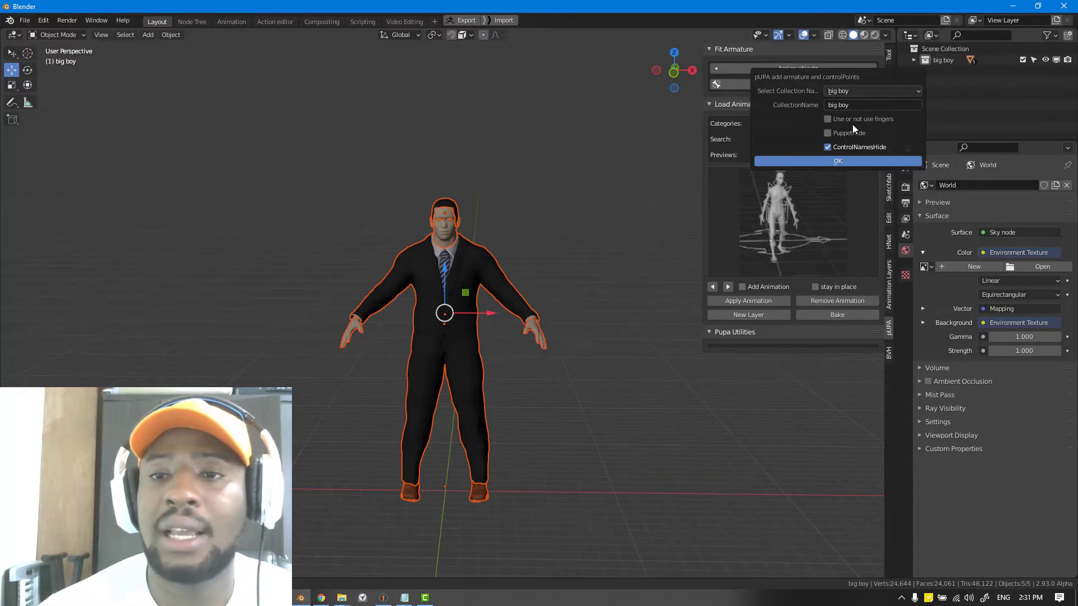
{"action": "left_click", "coordinate": [845, 120]}
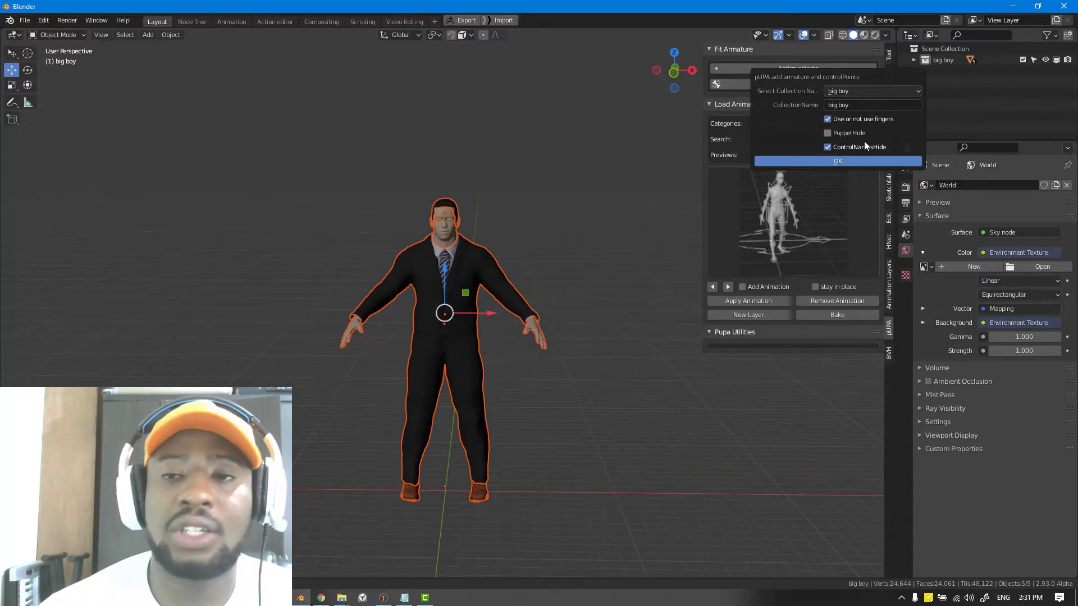
{"action": "left_click", "coordinate": [837, 161]}
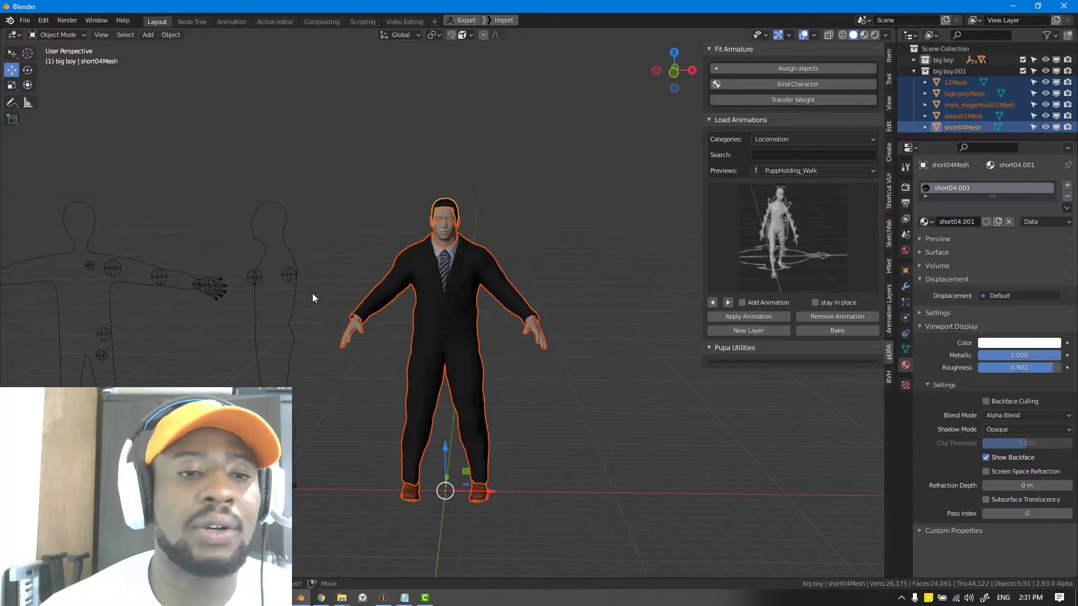
Step: Examine the finger control points on the hand of the guide figure beside the character
{"action": "key", "text": "KP_1"}
{"action": "mouse_move", "coordinate": [450, 211]}
{"action": "middle_mouse_down"}
{"action": "mouse_move", "coordinate": [368, 232]}
{"action": "mouse_move", "coordinate": [463, 210]}
{"action": "middle_mouse_up"}
{"action": "key", "text": "KP_1"}
{"action": "left_click", "coordinate": [357, 263]}
{"action": "scroll", "coordinate": [348, 264], "scroll_direction": "up", "scroll_amount": 3}
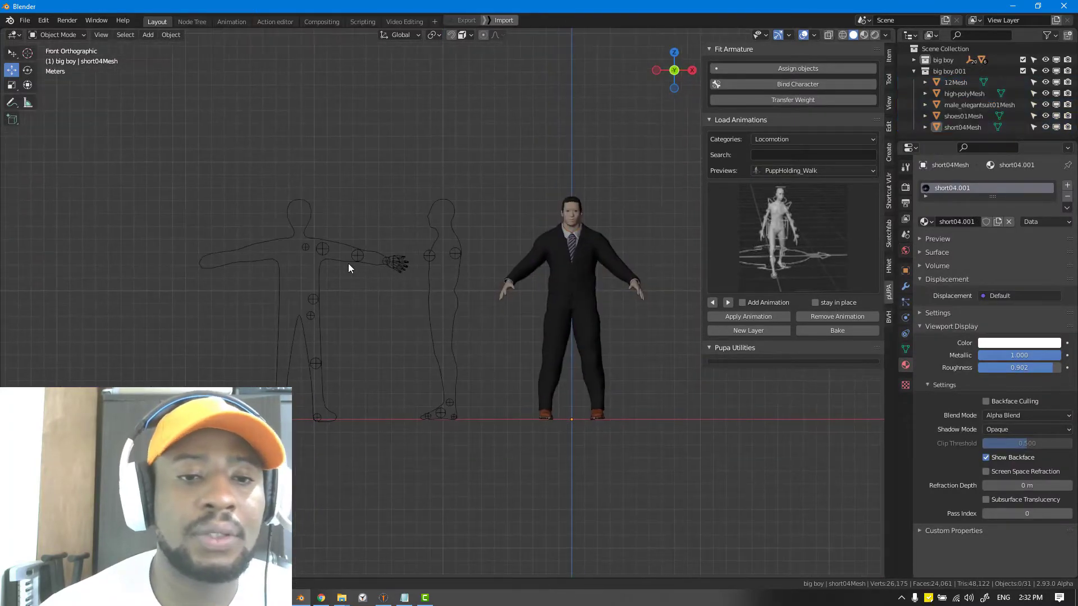
{"action": "scroll", "coordinate": [391, 249], "scroll_direction": "up", "scroll_amount": 3}
{"action": "left_click", "coordinate": [300, 166]}
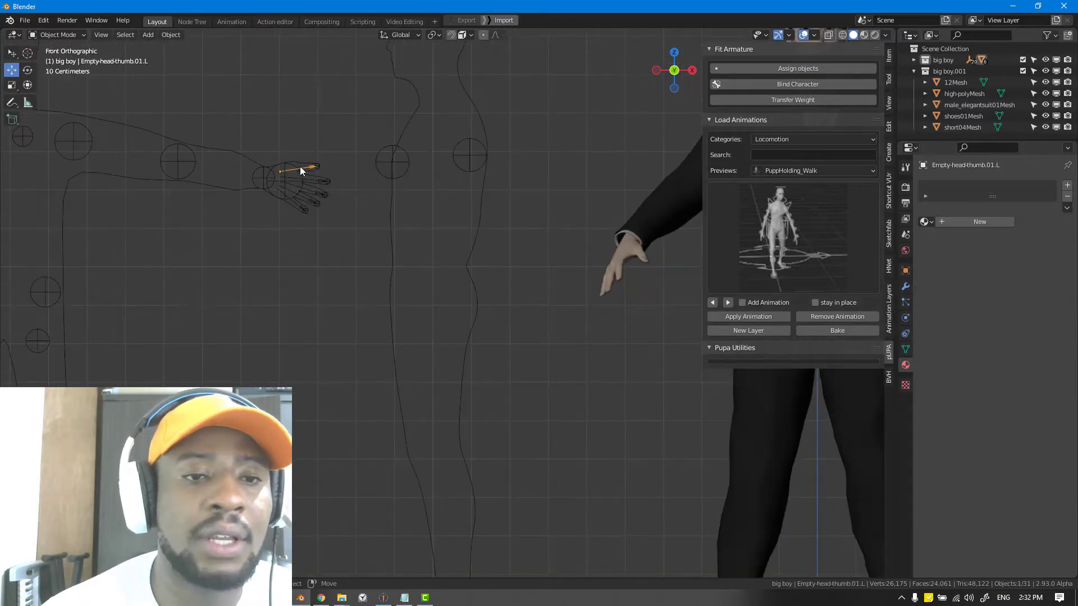
{"action": "left_click", "coordinate": [307, 189]}
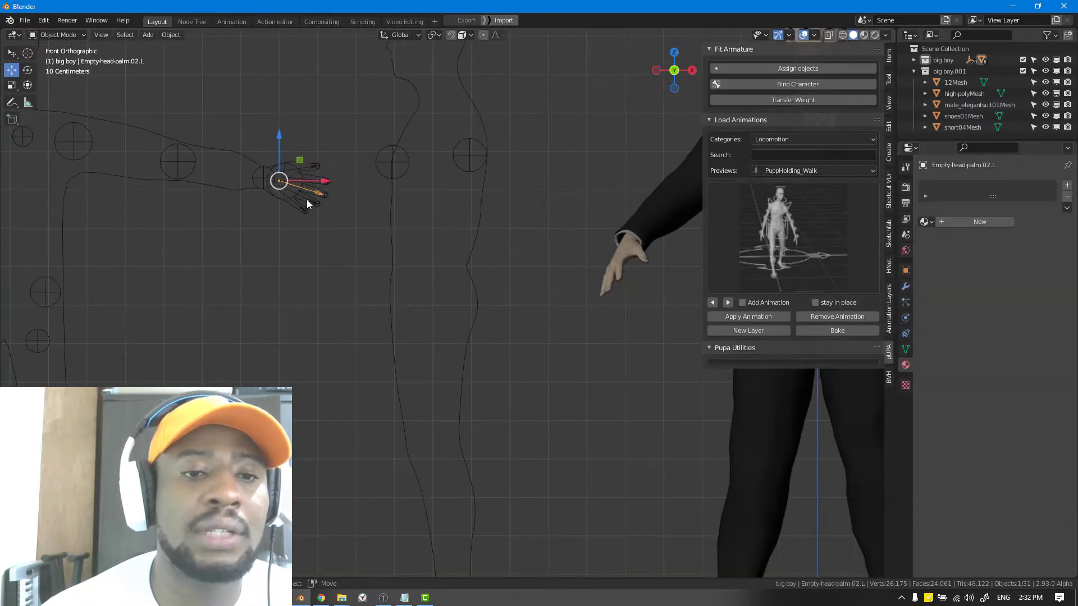
{"action": "scroll", "coordinate": [298, 206], "scroll_direction": "down", "scroll_amount": 2}
{"action": "scroll", "coordinate": [297, 210], "scroll_direction": "down", "scroll_amount": 5}
{"action": "middle_click_drag", "start_coordinate": [541, 255], "coordinate": [480, 224], "text": "shift"}
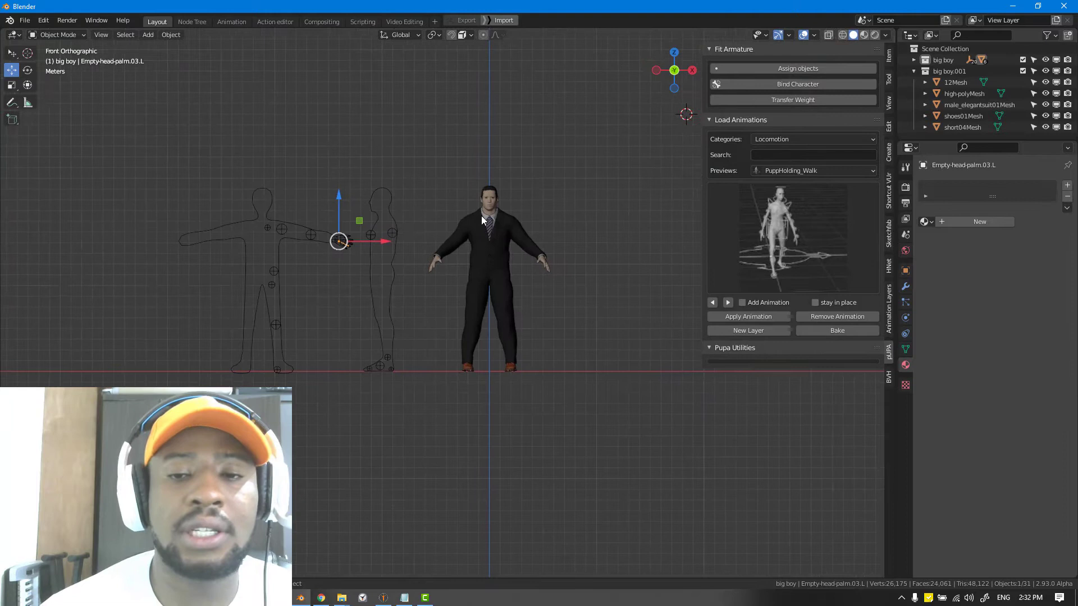
Step: Enable snapping and move the head-shoulder.L control point from the guide figure to the base of the character's neck
{"action": "key", "text": "alt+a"}
{"action": "key", "text": "n"}
{"action": "left_click", "coordinate": [266, 226]}
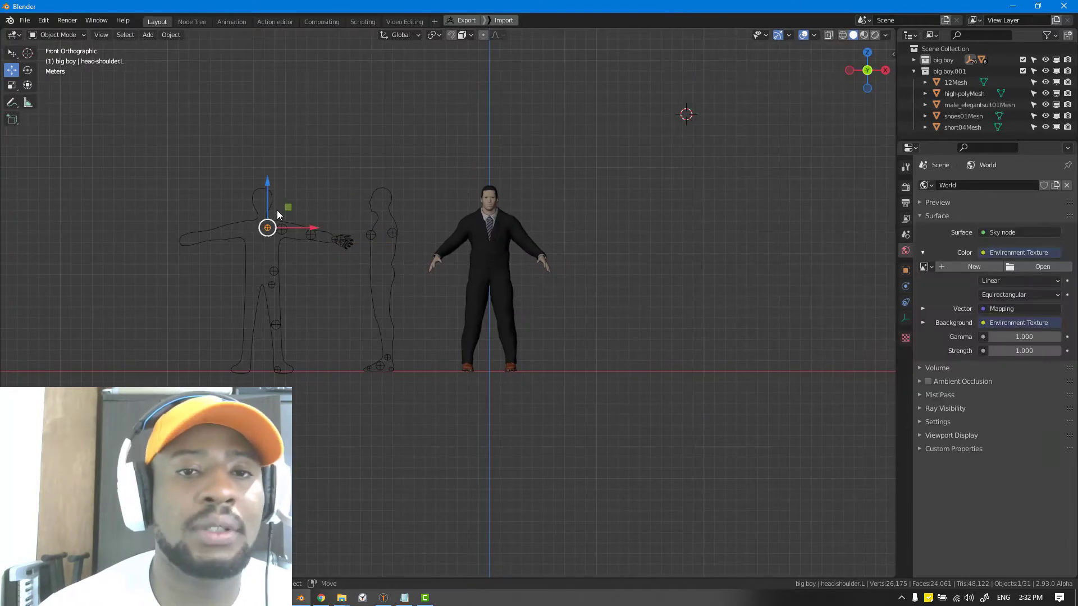
{"action": "scroll", "coordinate": [411, 167], "scroll_direction": "up", "scroll_amount": 2}
{"action": "left_click", "coordinate": [465, 35]}
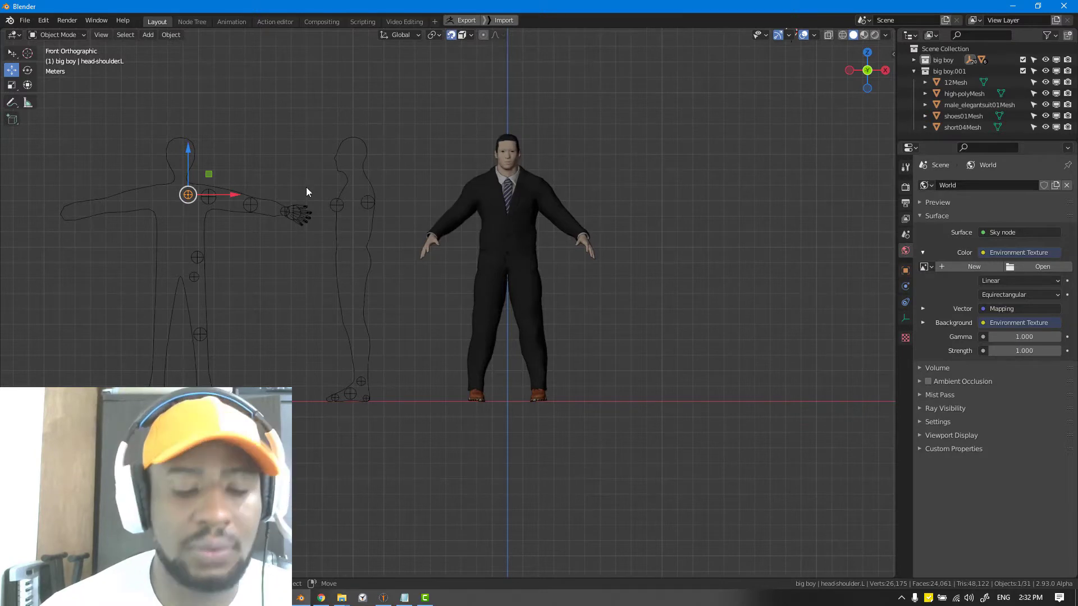
{"action": "key", "text": "g"}
{"action": "left_click", "coordinate": [513, 180]}
Step: Move the tail-shoulder.L and tail-upper_arm.L control points to the character's left shoulder and left elbow
{"action": "left_click", "coordinate": [209, 197]}
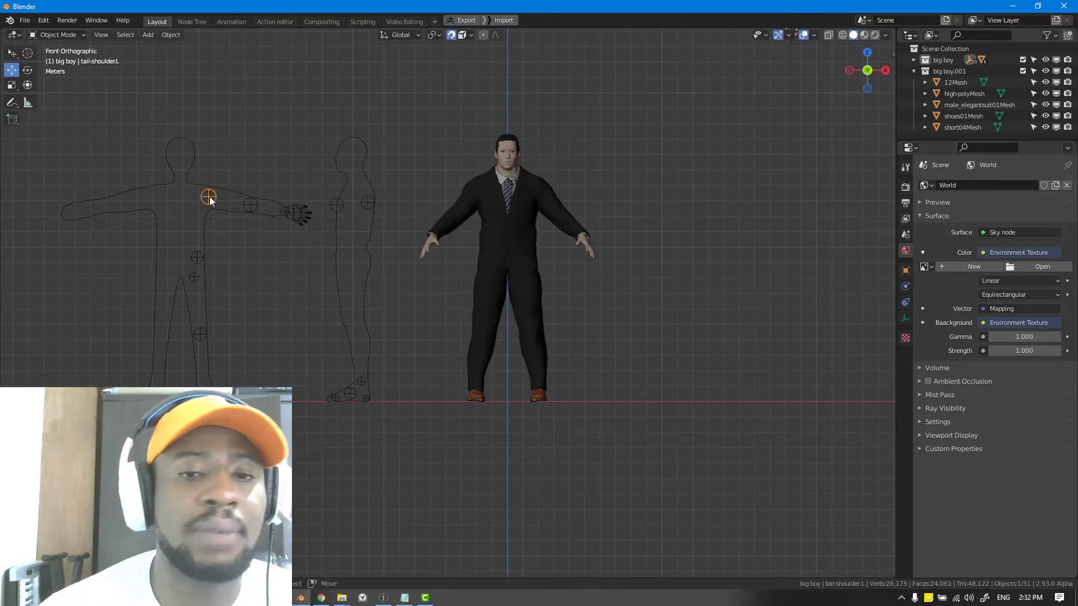
{"action": "key", "text": "g"}
{"action": "left_click", "coordinate": [542, 191]}
{"action": "left_click", "coordinate": [257, 212]}
{"action": "key", "text": "g"}
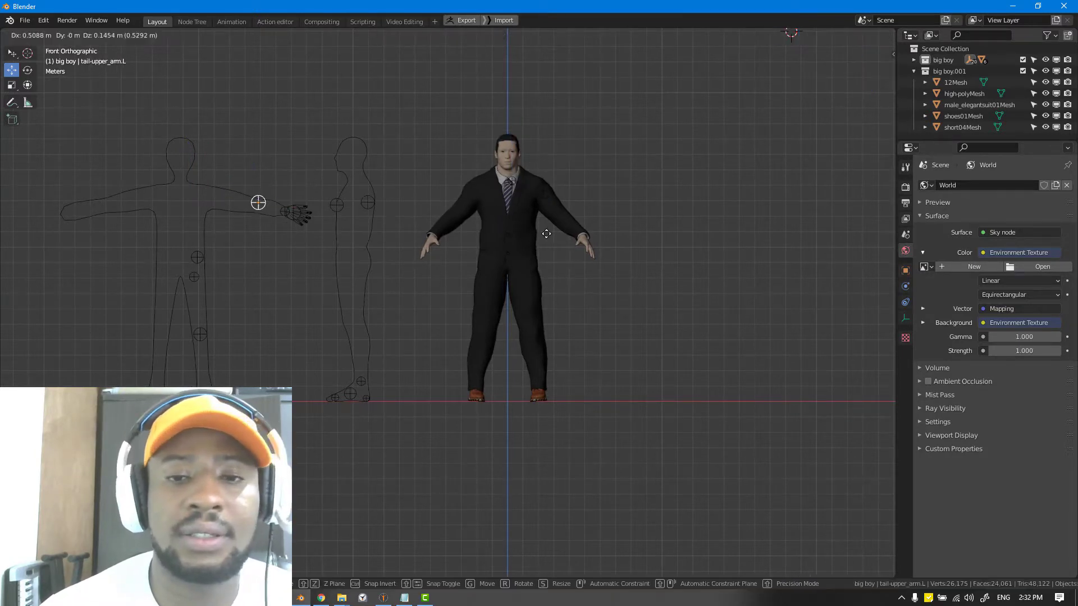
{"action": "left_click", "coordinate": [566, 225]}
{"action": "middle_click_drag", "start_coordinate": [567, 225], "coordinate": [547, 184]}
{"action": "key", "text": "KP_1"}
Step: Move the tail-forearm.L control point from the guide figure to the character's left wrist
{"action": "left_click", "coordinate": [246, 194]}
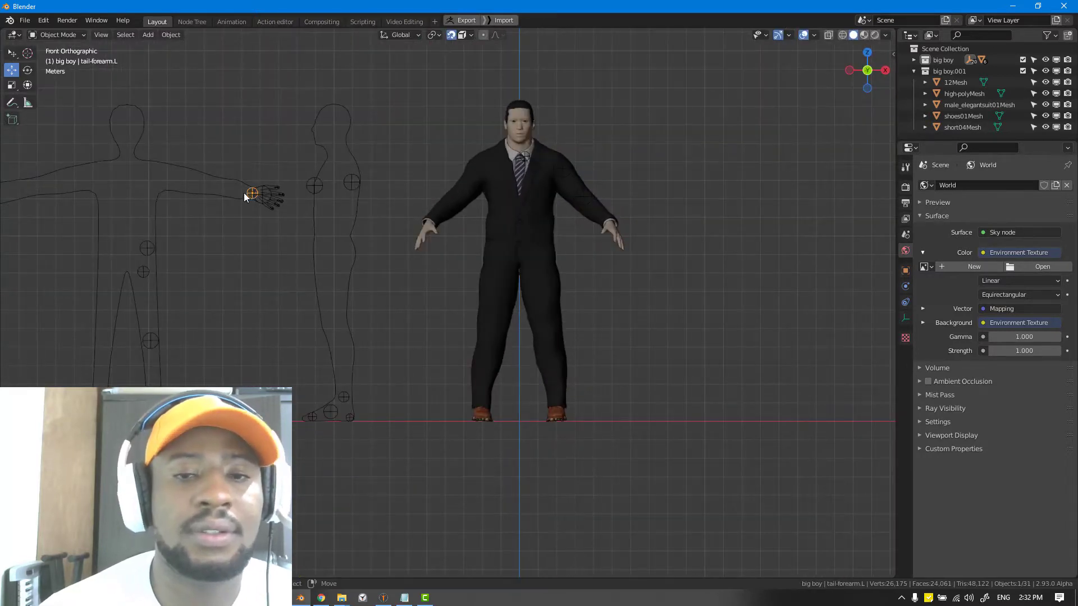
{"action": "middle_click_drag", "start_coordinate": [247, 193], "coordinate": [632, 227]}
{"action": "key", "text": "g"}
{"action": "left_click", "coordinate": [619, 232]}
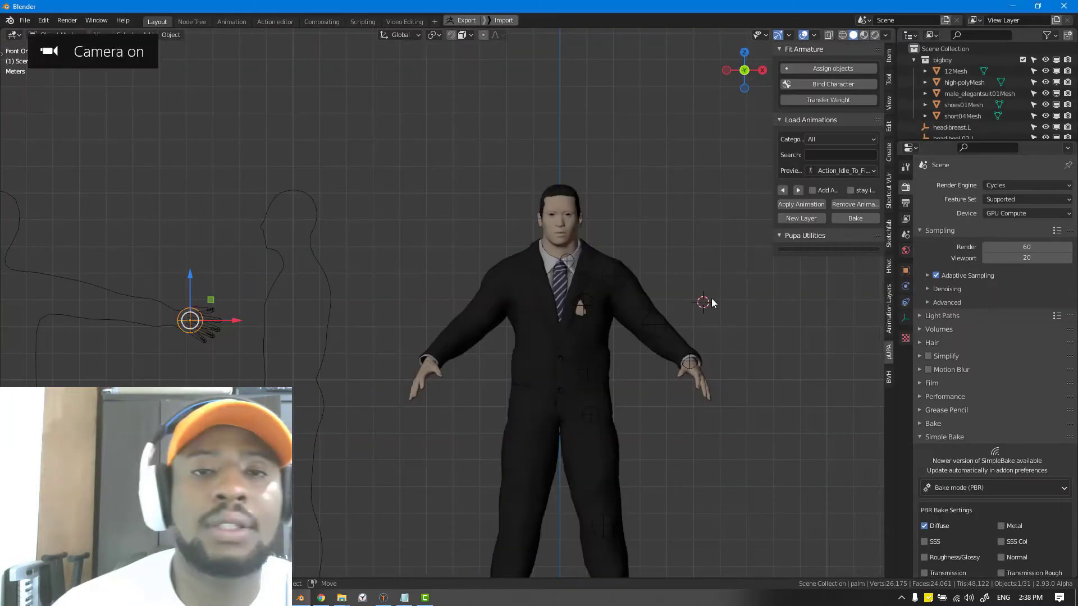
Step: Turn on snapping for placing the control points inside the character's mesh
{"action": "scroll", "coordinate": [692, 321], "scroll_direction": "down", "scroll_amount": 3}
{"action": "middle_click_drag", "start_coordinate": [601, 262], "coordinate": [487, 150]}
{"action": "key", "text": "KP_1"}
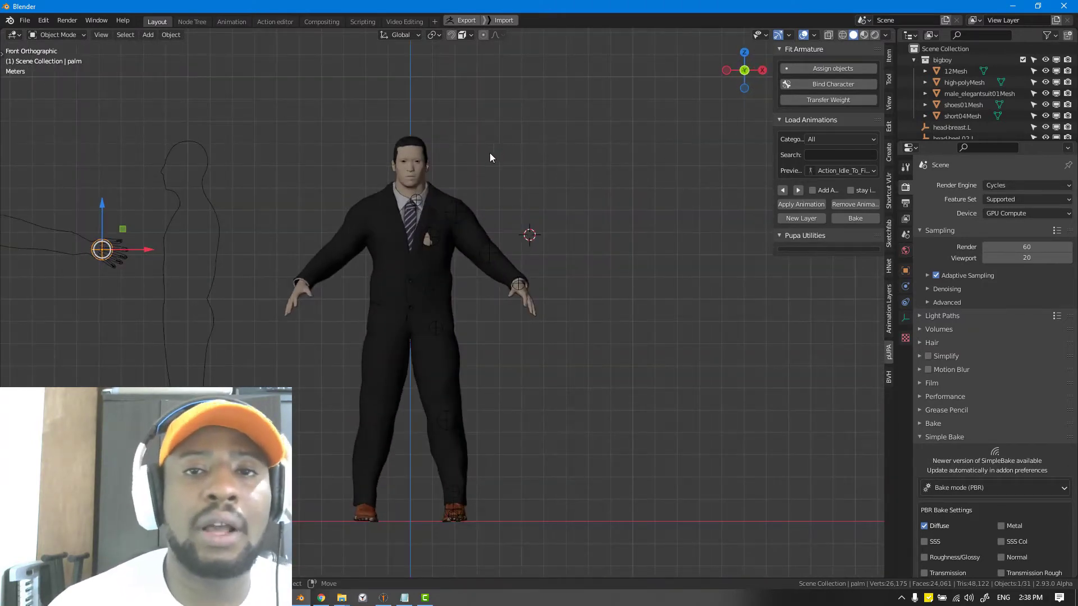
{"action": "scroll", "coordinate": [527, 90], "scroll_direction": "down", "scroll_amount": 4}
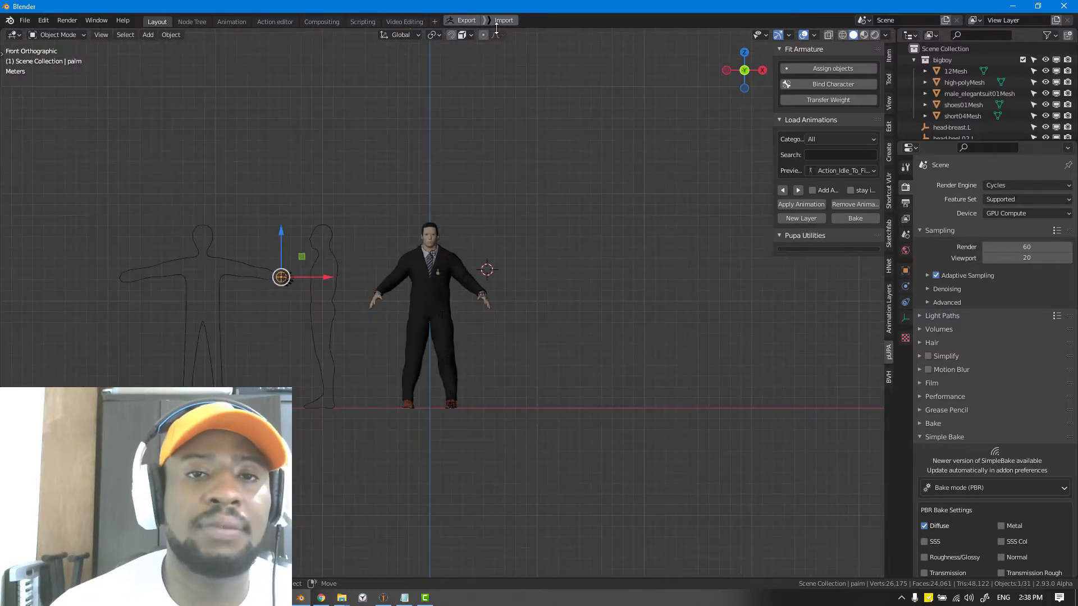
{"action": "scroll", "coordinate": [323, 221], "scroll_direction": "up", "scroll_amount": 4}
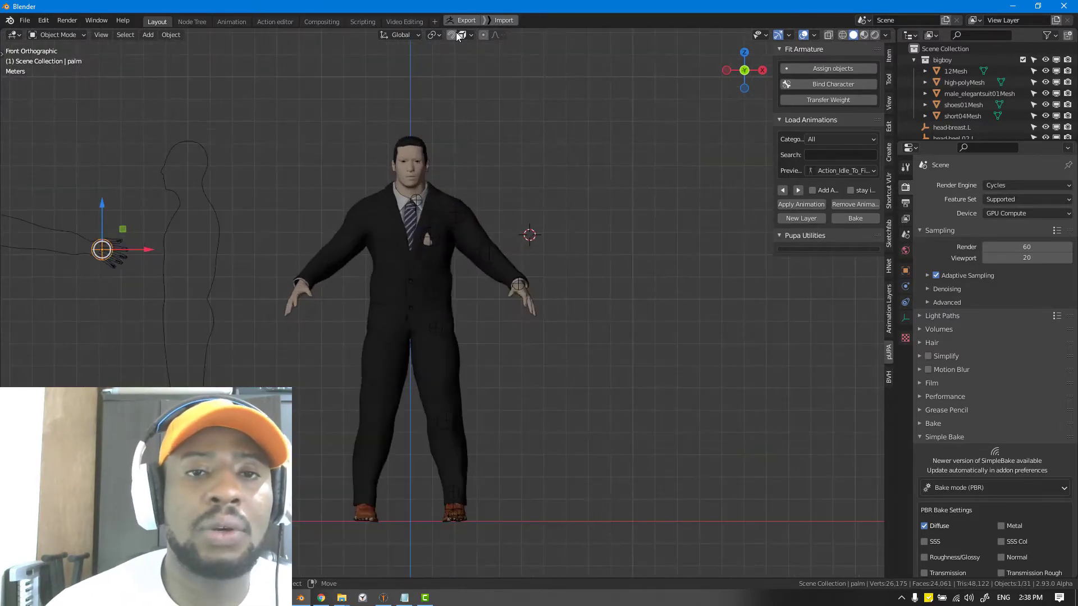
{"action": "left_click", "coordinate": [463, 35]}
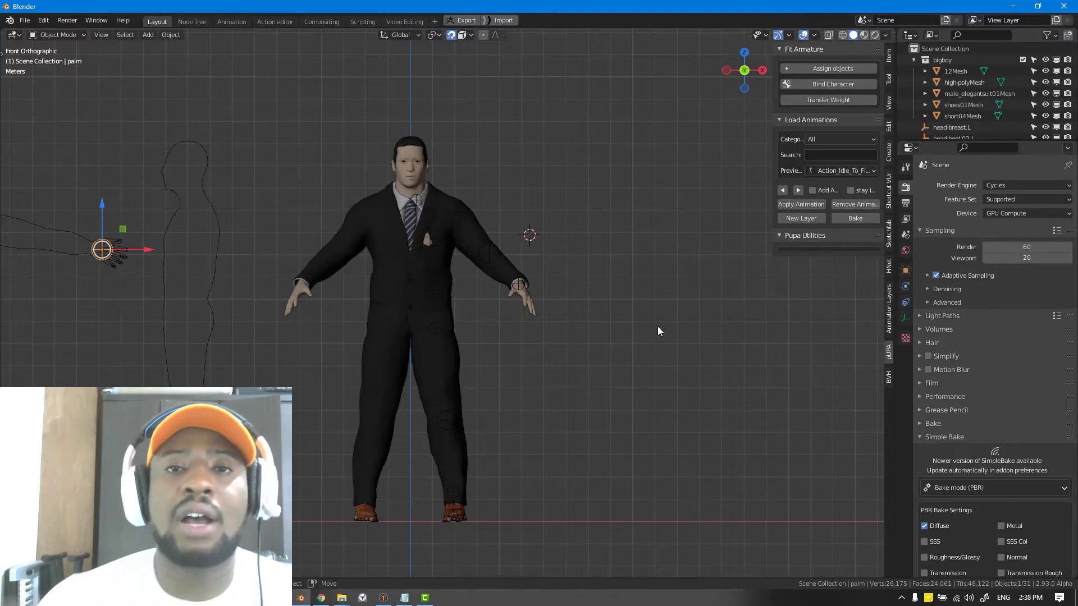
Step: Pull the tail-shoulder.L control point off the body and snap it back inside the character's left shoulder
{"action": "left_click", "coordinate": [468, 223]}
{"action": "left_click", "coordinate": [463, 220]}
{"action": "left_click_drag", "start_coordinate": [463, 220], "coordinate": [555, 143]}
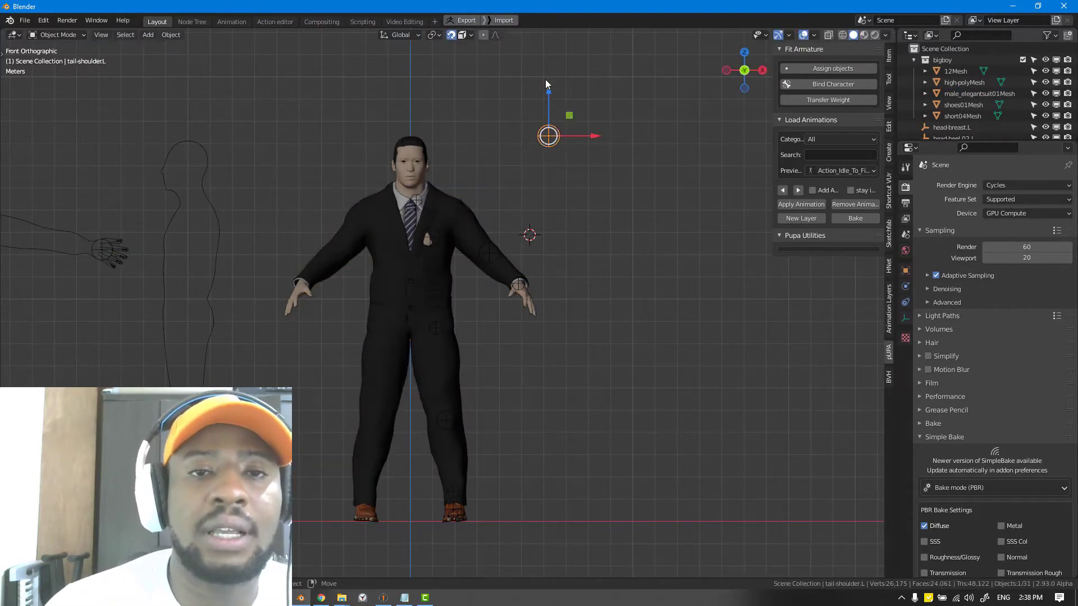
{"action": "left_click", "coordinate": [470, 36]}
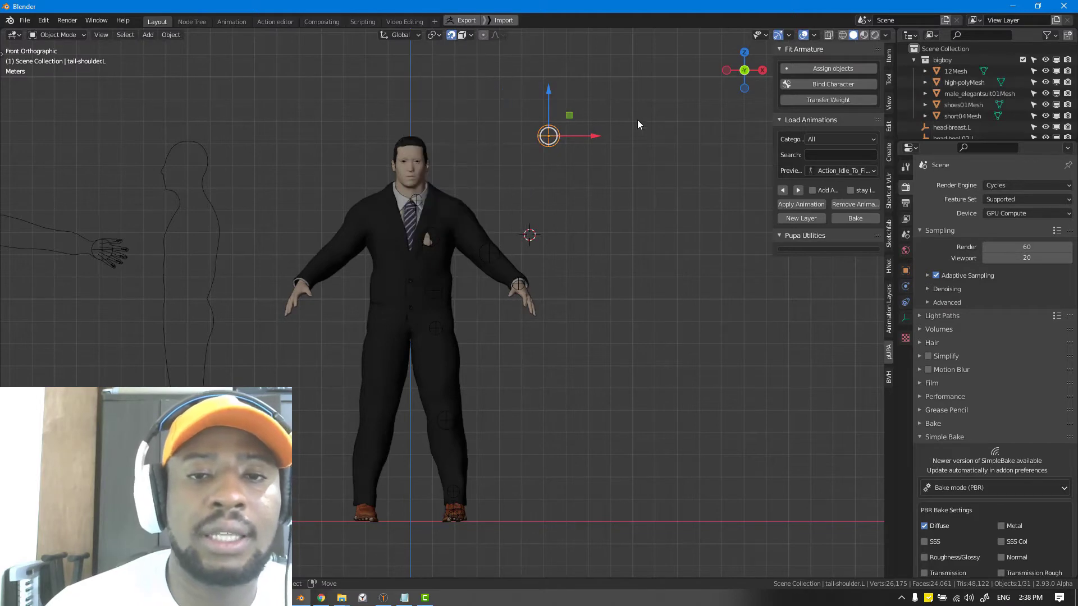
{"action": "key", "text": "g"}
{"action": "left_click", "coordinate": [450, 253]}
{"action": "middle_click_drag", "start_coordinate": [451, 254], "coordinate": [601, 214]}
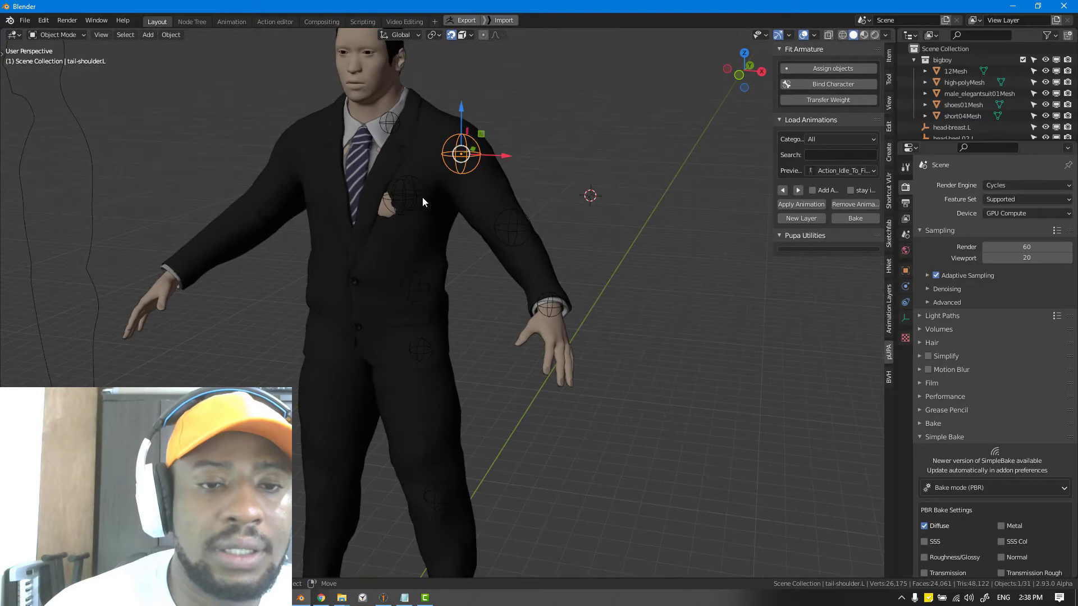
Step: Pull the head-thigh.L control point off the body and snap it back inside the character's left hip
{"action": "left_click", "coordinate": [419, 357]}
{"action": "middle_click_drag", "start_coordinate": [419, 357], "coordinate": [446, 339]}
{"action": "key", "text": "KP_1"}
{"action": "key", "text": "g"}
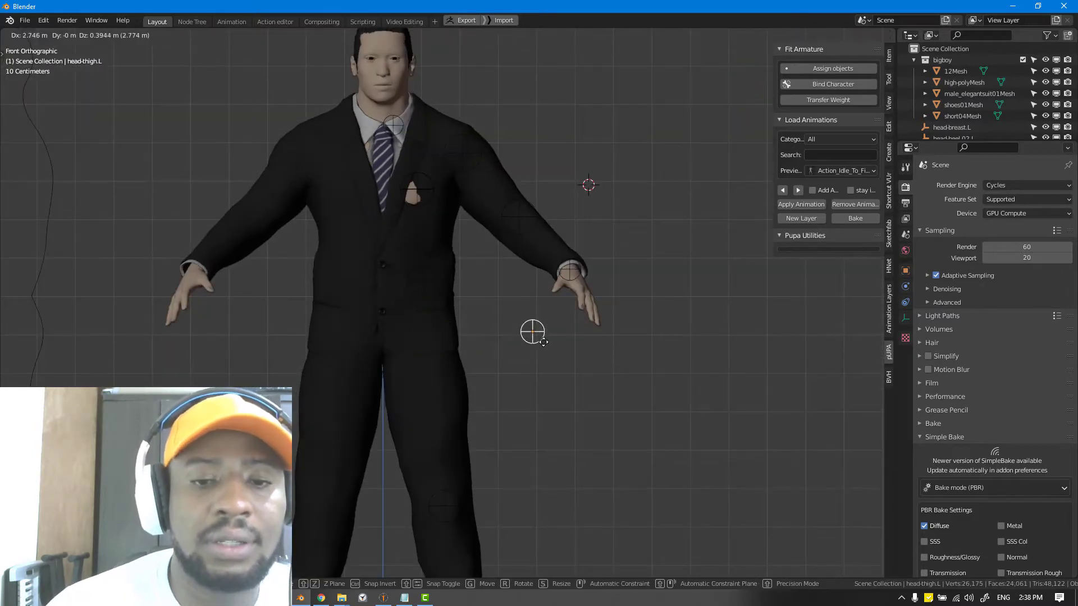
{"action": "left_click", "coordinate": [529, 345]}
{"action": "left_click", "coordinate": [471, 35]}
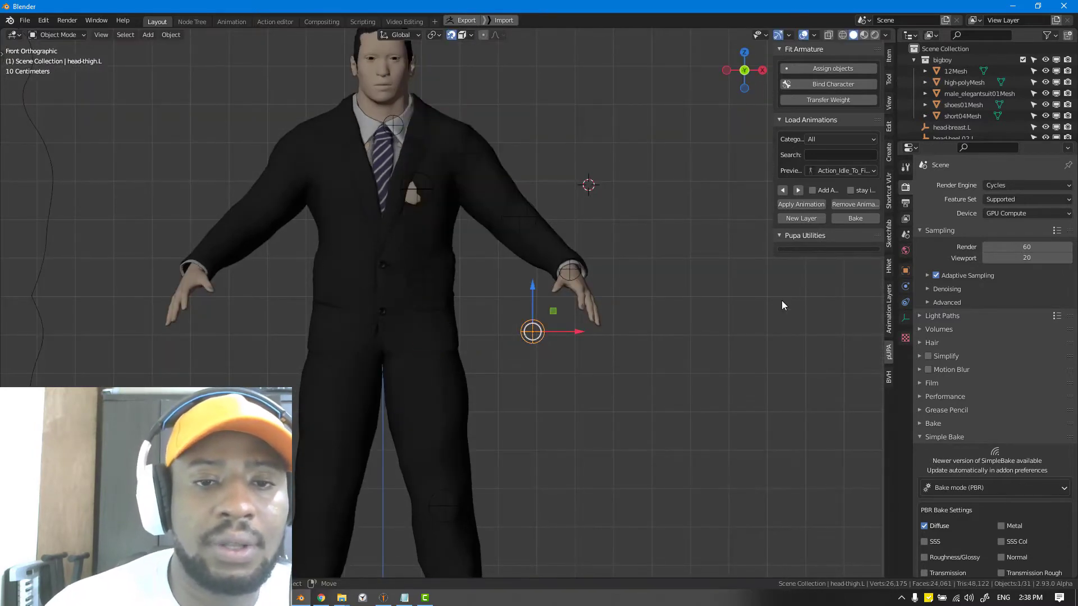
{"action": "key", "text": "g"}
{"action": "left_click", "coordinate": [447, 359]}
{"action": "middle_click_drag", "start_coordinate": [447, 359], "coordinate": [510, 193]}
{"action": "scroll", "coordinate": [418, 297], "scroll_direction": "down", "scroll_amount": 2}
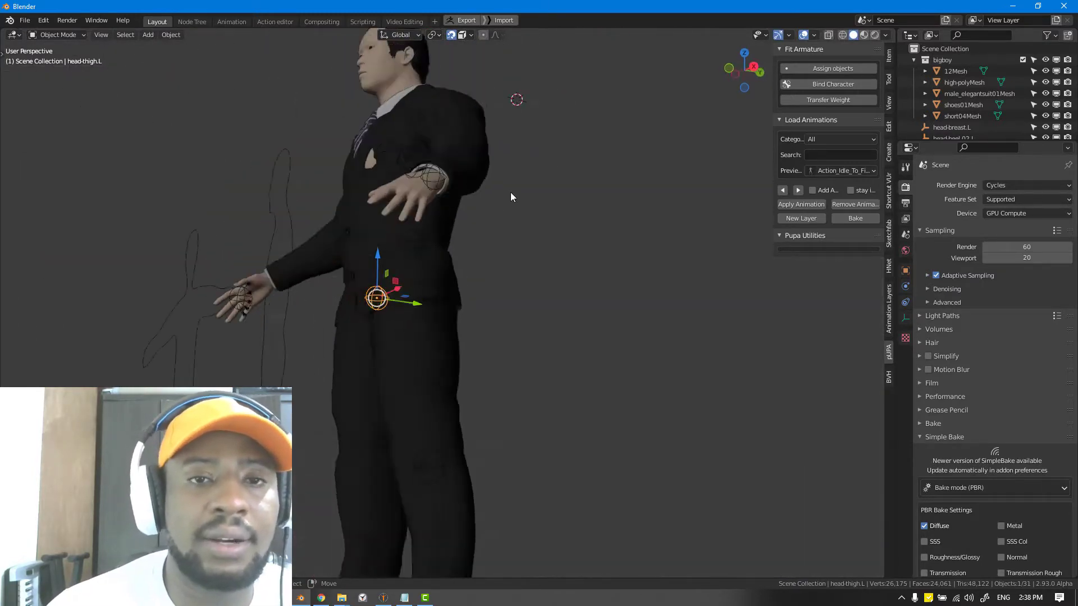
{"action": "key", "text": "KP_1"}
{"action": "left_click", "coordinate": [463, 35]}
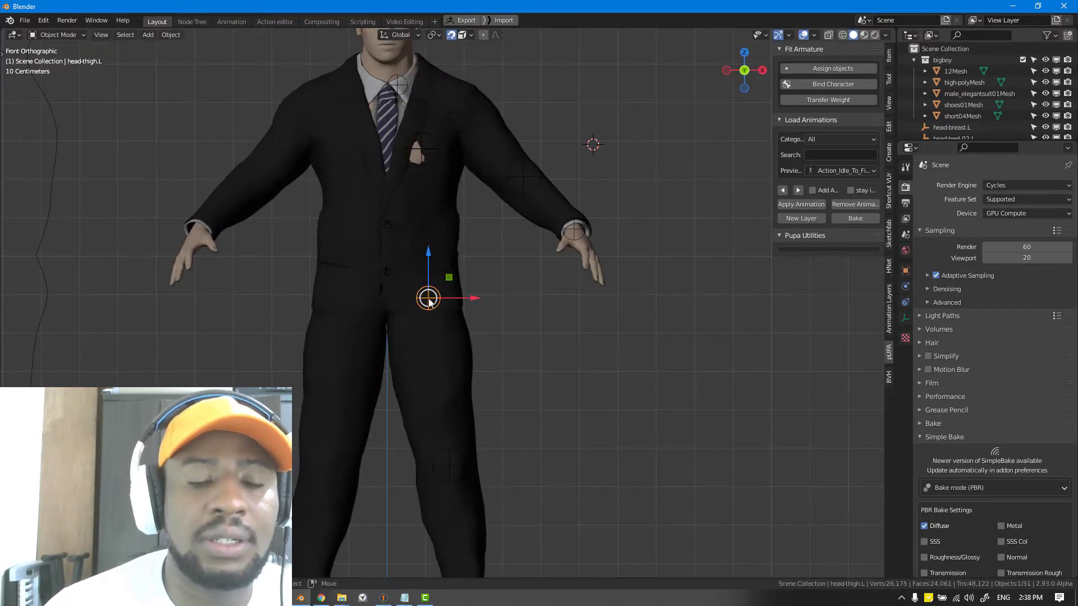
{"action": "mouse_move", "coordinate": [449, 331]}
{"action": "middle_mouse_down"}
{"action": "mouse_move", "coordinate": [349, 335]}
{"action": "mouse_move", "coordinate": [412, 341]}
{"action": "mouse_move", "coordinate": [440, 321]}
{"action": "middle_mouse_up"}
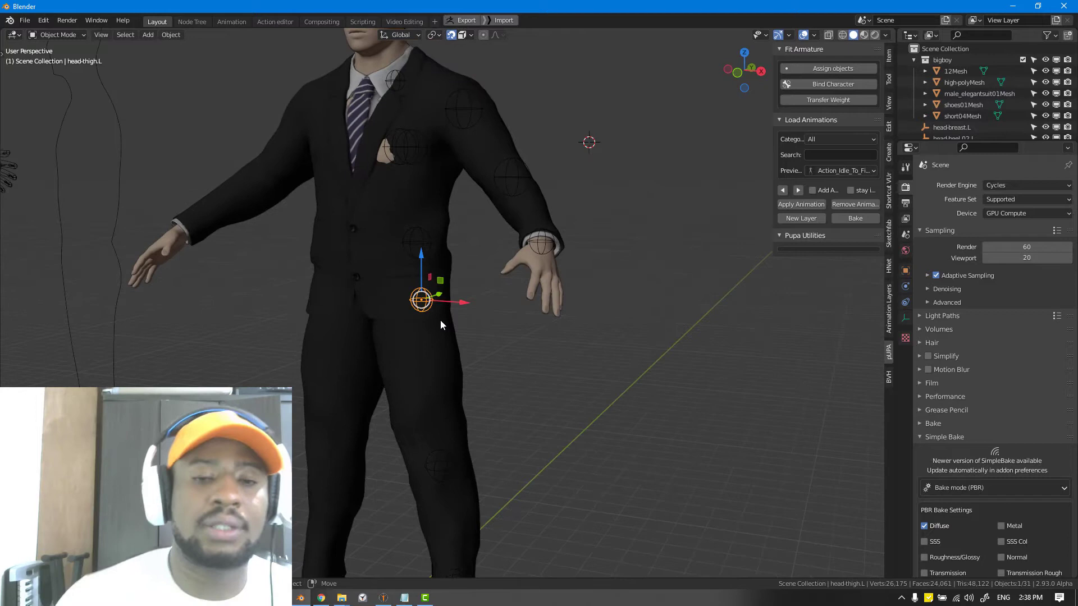
{"action": "key", "text": "KP_1"}
{"action": "scroll", "coordinate": [441, 321], "scroll_direction": "down", "scroll_amount": 1}
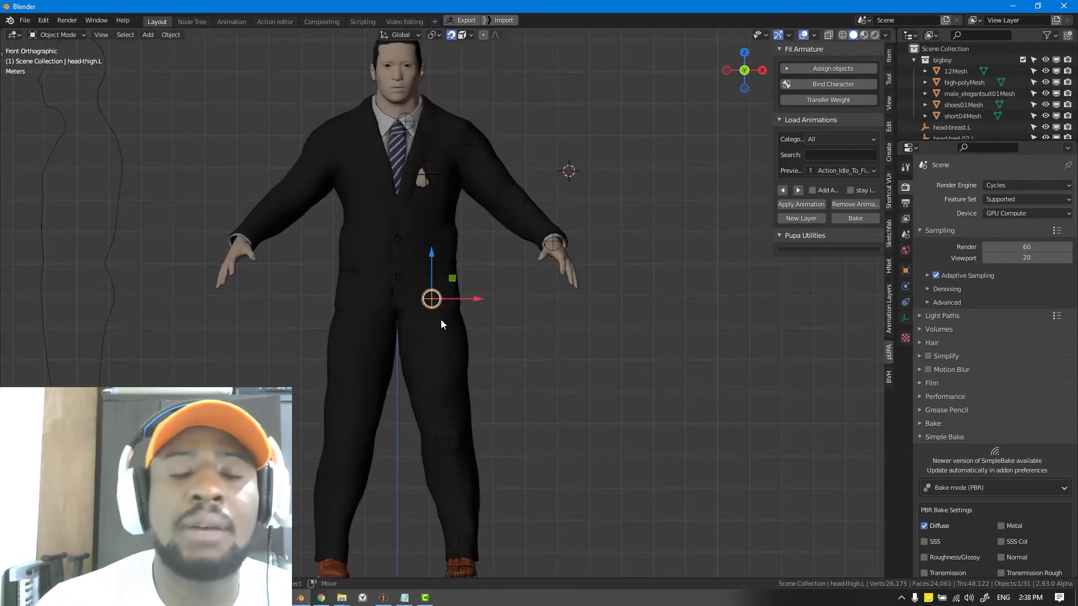
Step: Rotate the guide figure's left palm control point freely to match the downward angle of the character's left hand
{"action": "scroll", "coordinate": [441, 324], "scroll_direction": "down", "scroll_amount": 4}
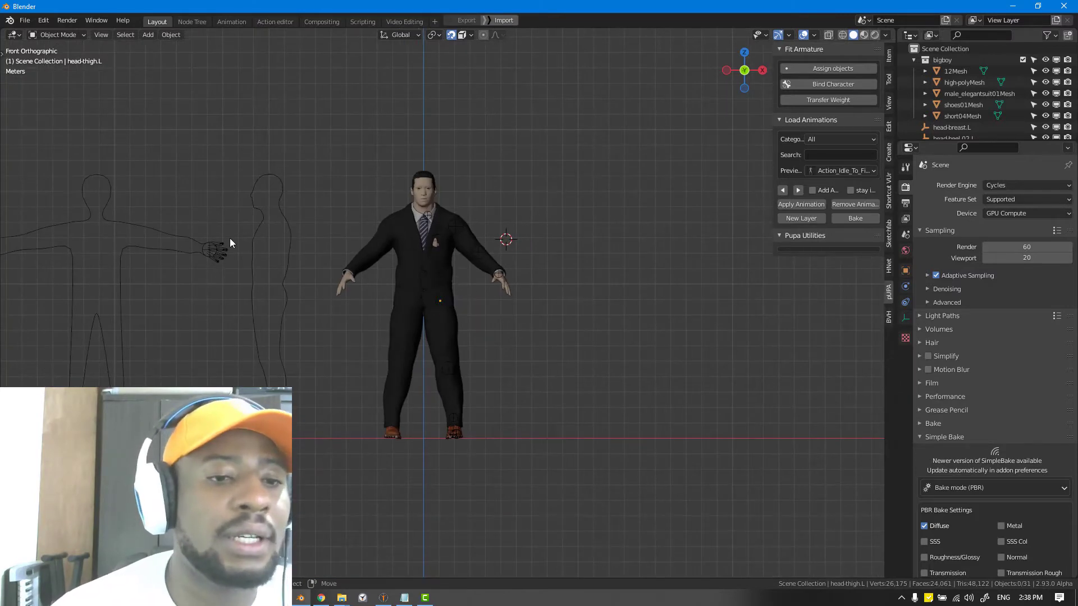
{"action": "left_click", "coordinate": [205, 249]}
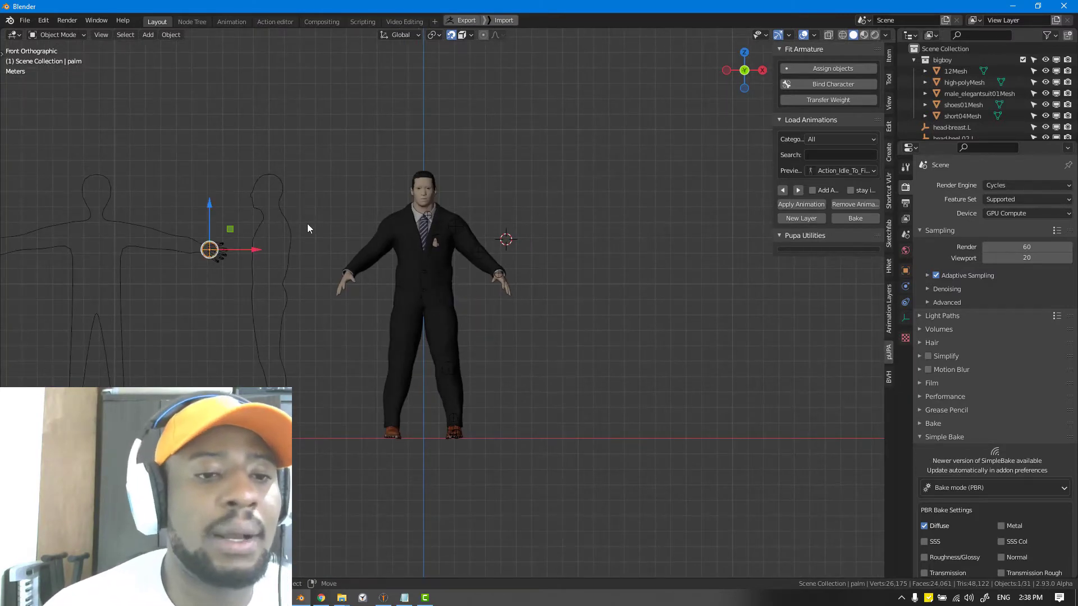
{"action": "middle_click_drag", "start_coordinate": [307, 224], "coordinate": [352, 254], "text": "shift"}
{"action": "scroll", "coordinate": [351, 257], "scroll_direction": "up", "scroll_amount": 1}
{"action": "key", "text": "r"}
{"action": "key", "text": "r"}
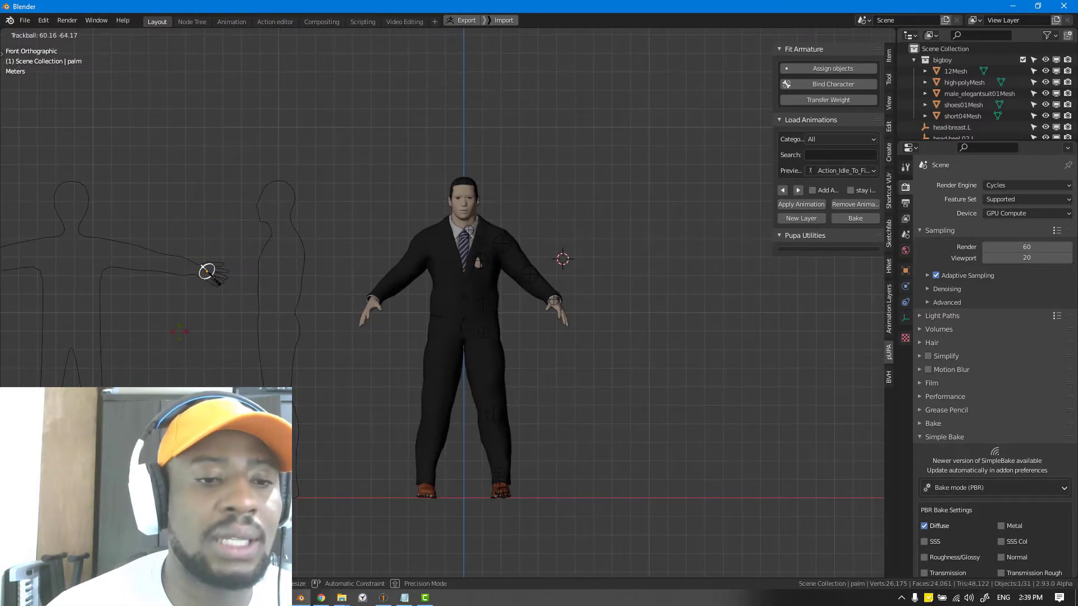
{"action": "left_click", "coordinate": [170, 343]}
Step: Move the palm control point from the guide figure into the character's left hand, correcting its position from the side and front
{"action": "scroll", "coordinate": [219, 275], "scroll_direction": "up", "scroll_amount": 2}
{"action": "key", "text": "g"}
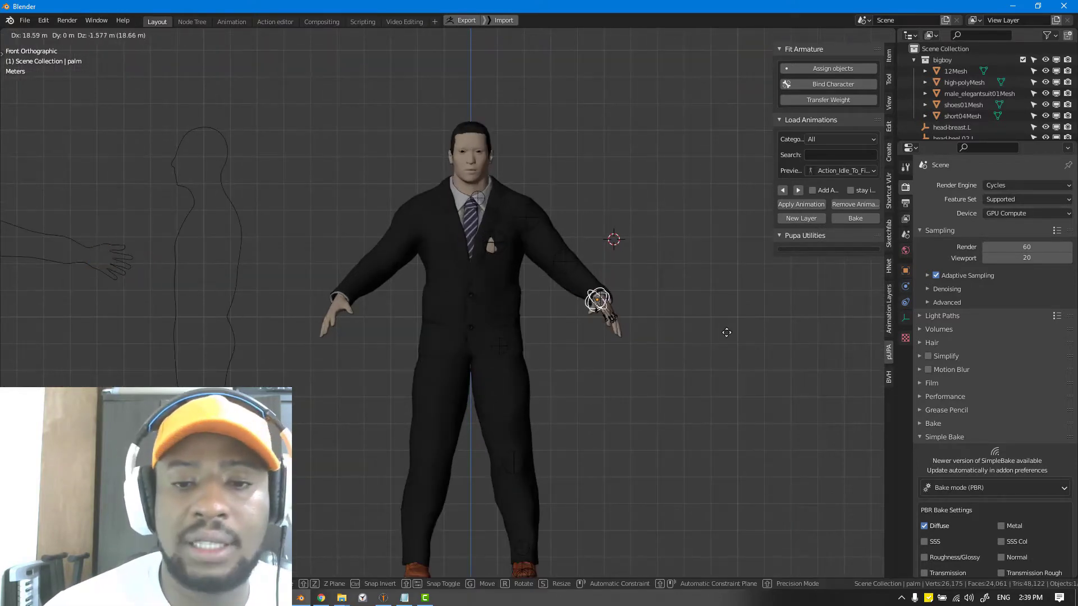
{"action": "left_click", "coordinate": [724, 334]}
{"action": "middle_click_drag", "start_coordinate": [723, 334], "coordinate": [547, 324]}
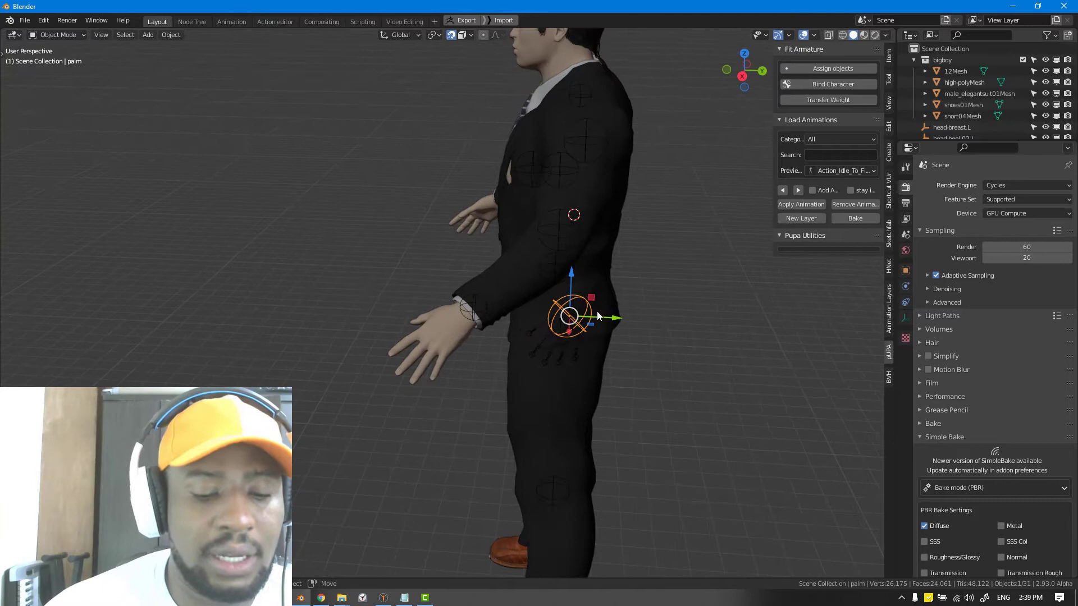
{"action": "key", "text": "g"}
{"action": "left_click", "coordinate": [543, 379]}
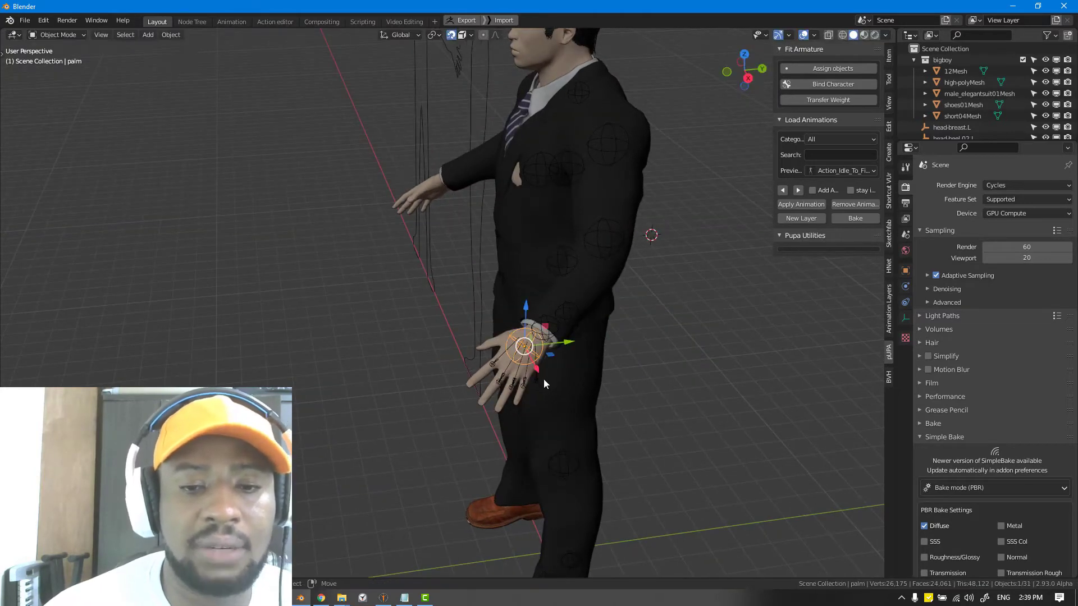
{"action": "middle_click_drag", "start_coordinate": [543, 379], "coordinate": [524, 365]}
{"action": "key", "text": "g"}
{"action": "left_click", "coordinate": [451, 357]}
{"action": "scroll", "coordinate": [524, 365], "scroll_direction": "up", "scroll_amount": 3}
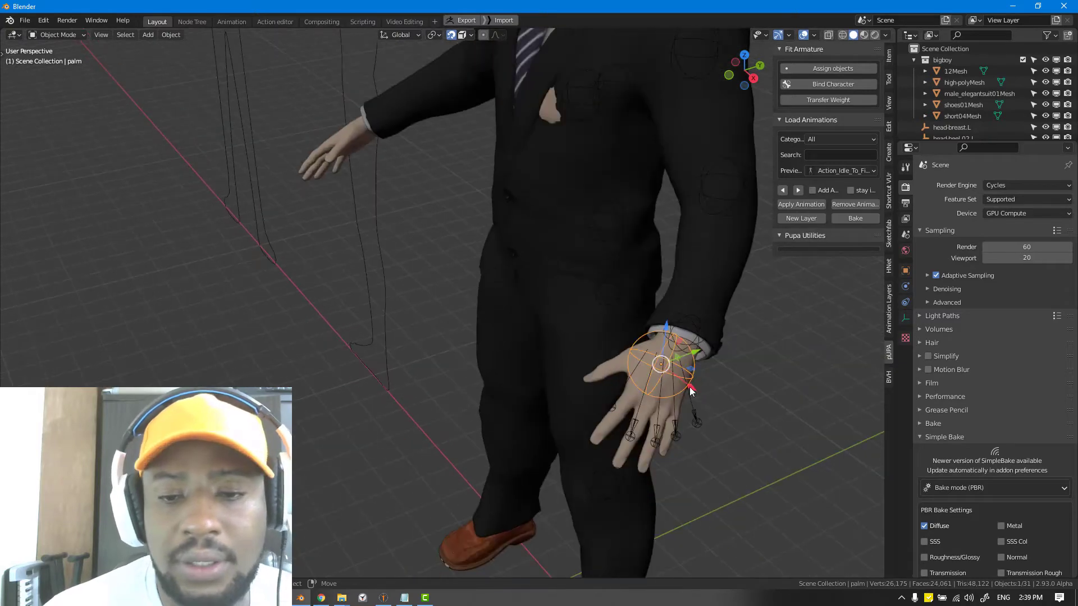
Step: Move the Empty-tail-thumb.03.L control point to the tip of the character's left thumb
{"action": "left_click", "coordinate": [614, 405]}
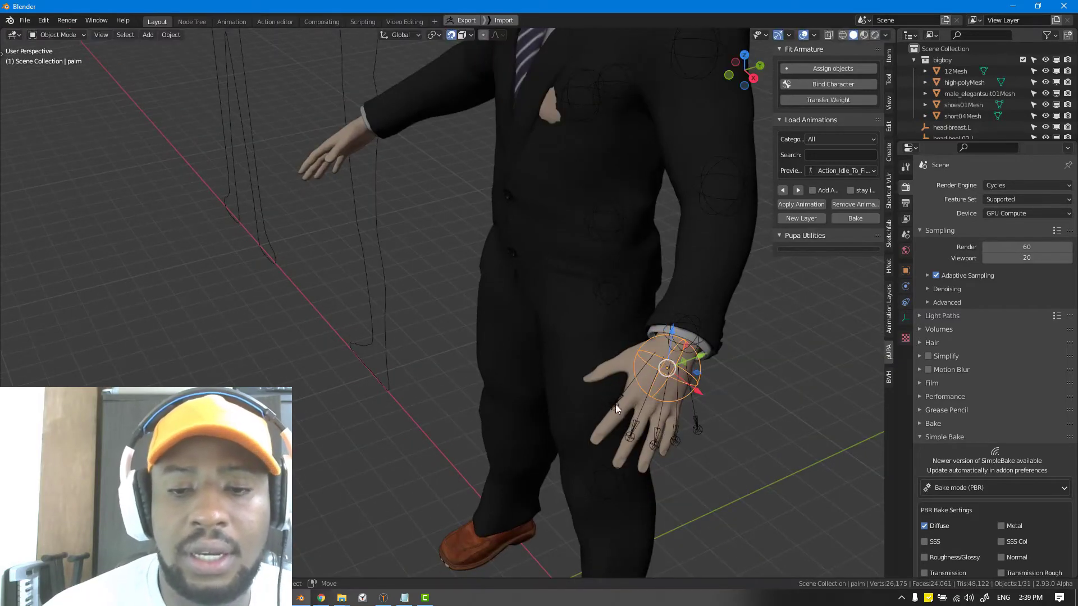
{"action": "middle_click_drag", "start_coordinate": [615, 404], "coordinate": [673, 403]}
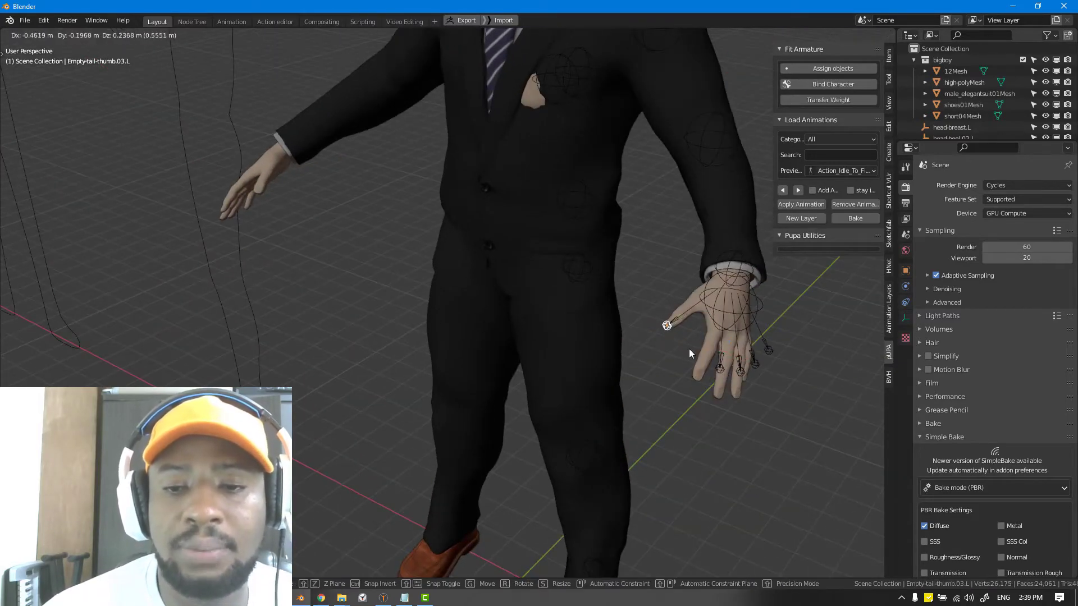
{"action": "middle_click_drag", "start_coordinate": [689, 349], "coordinate": [683, 367]}
{"action": "scroll", "coordinate": [683, 364], "scroll_direction": "up", "scroll_amount": 1}
Step: Place the index and middle finger tail control points at the matching fingertips of the left hand
{"action": "right_click_drag", "start_coordinate": [735, 438], "coordinate": [696, 448]}
{"action": "middle_click_drag", "start_coordinate": [702, 446], "coordinate": [686, 440]}
{"action": "right_click_drag", "start_coordinate": [685, 466], "coordinate": [634, 491]}
{"action": "middle_click_drag", "start_coordinate": [665, 476], "coordinate": [624, 411]}
{"action": "key", "text": "g"}
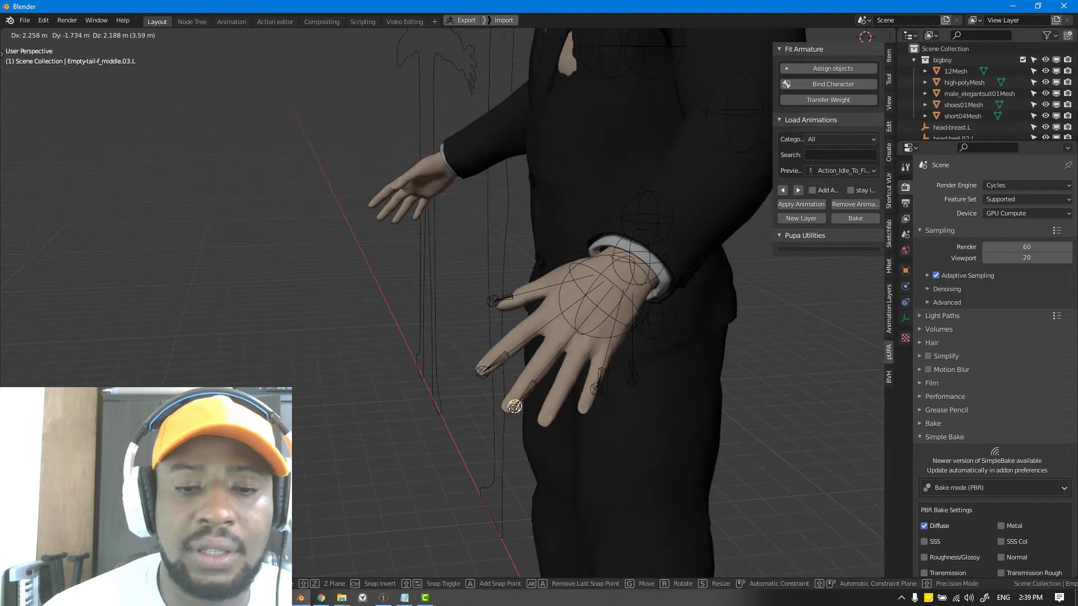
{"action": "left_click", "coordinate": [502, 406]}
Step: Place the Empty-tail-f_ring.03.L and Empty-tail-f_pinky.03.L control points at the left ring and little fingertips
{"action": "right_click", "coordinate": [591, 388]}
{"action": "right_click_drag", "start_coordinate": [589, 388], "coordinate": [537, 416]}
{"action": "middle_click_drag", "start_coordinate": [536, 417], "coordinate": [514, 404]}
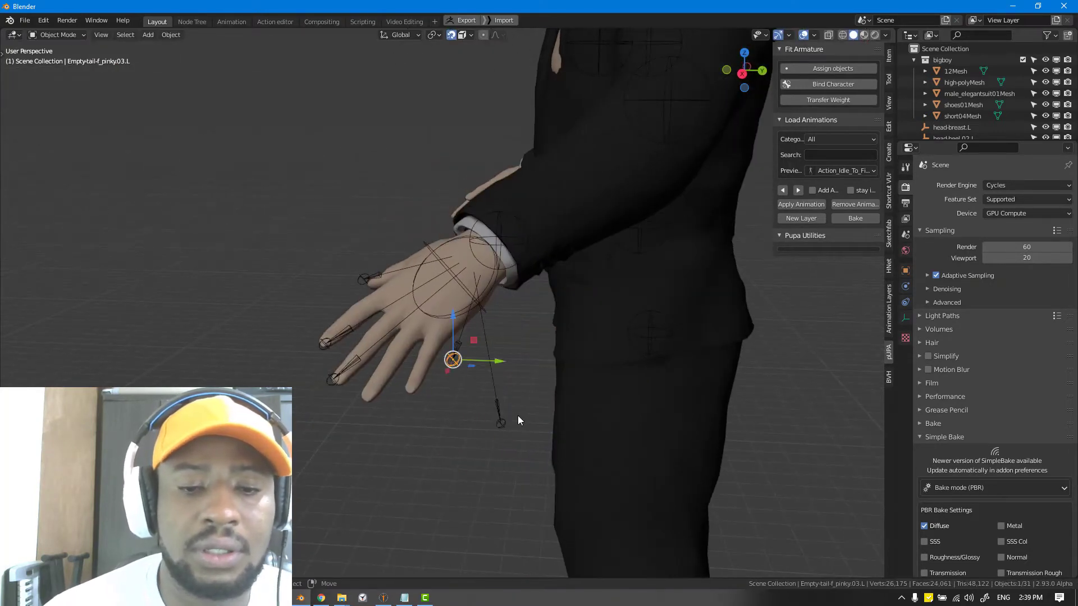
{"action": "key", "text": "g"}
{"action": "left_click", "coordinate": [350, 395]}
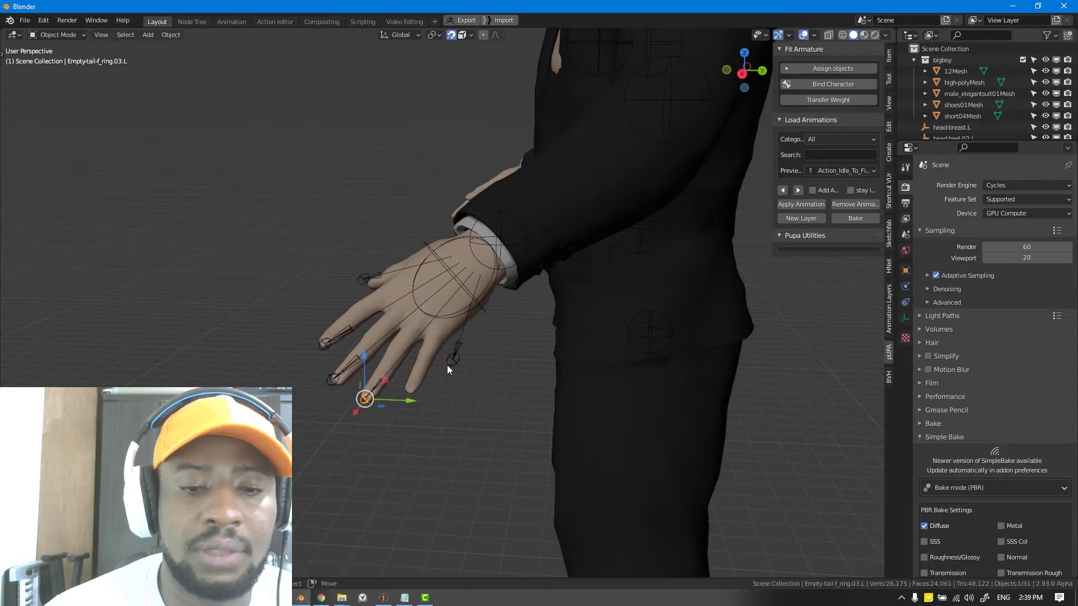
{"action": "left_click", "coordinate": [451, 360]}
{"action": "key", "text": "g"}
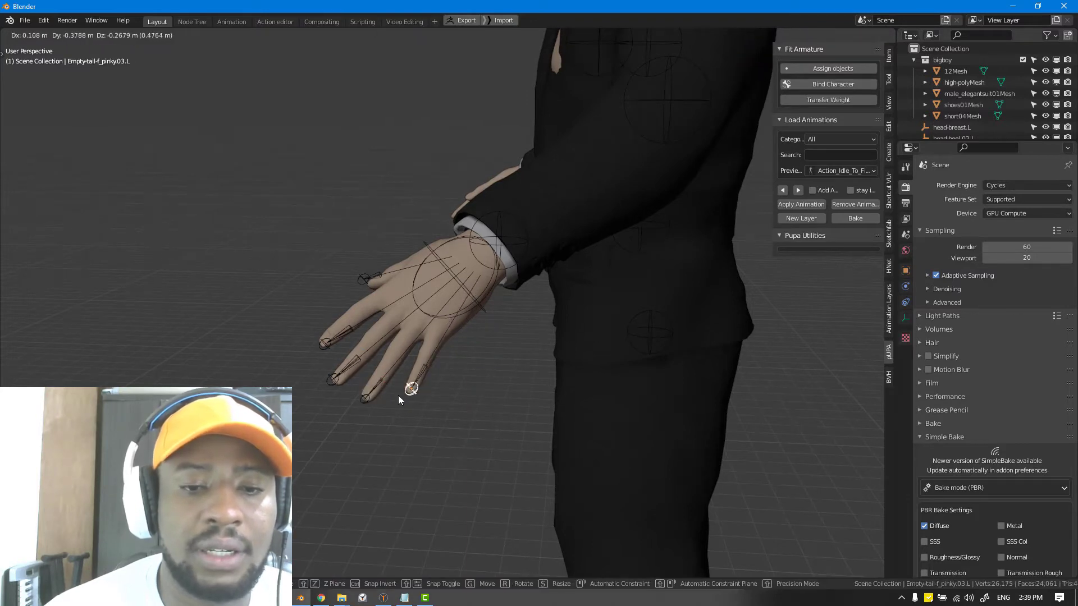
{"action": "left_click", "coordinate": [400, 398]}
Step: Check the snapping options and snap the ring and pinky tail control points back inside their fingertips
{"action": "middle_click_drag", "start_coordinate": [402, 396], "coordinate": [628, 340]}
{"action": "left_click", "coordinate": [574, 394]}
{"action": "key", "text": "g"}
{"action": "left_click", "coordinate": [699, 325]}
{"action": "middle_click_drag", "start_coordinate": [694, 453], "coordinate": [658, 414]}
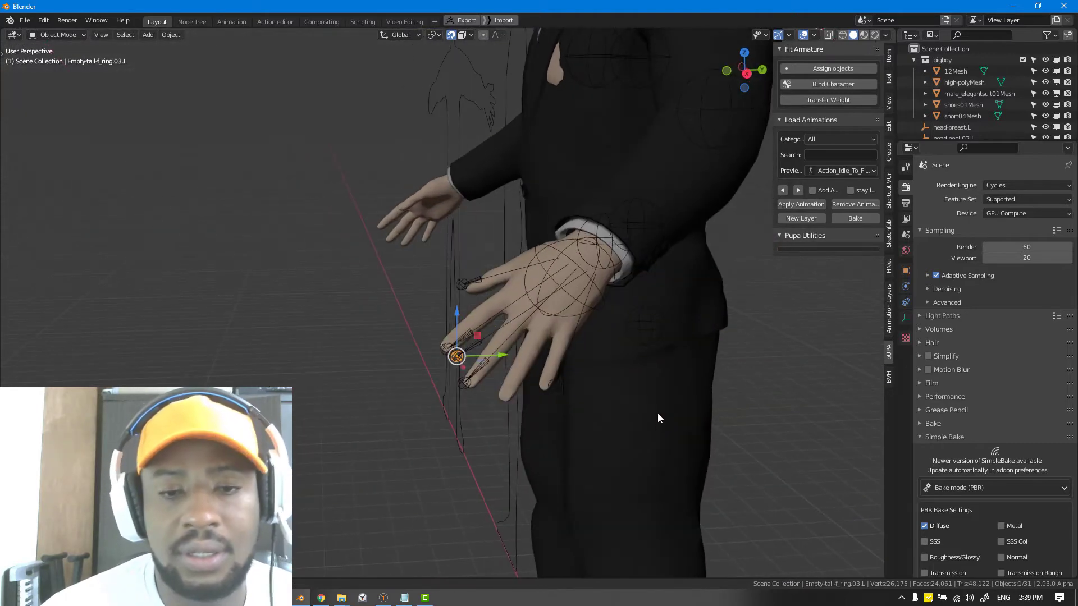
{"action": "key", "text": "g"}
{"action": "right_click", "coordinate": [510, 362]}
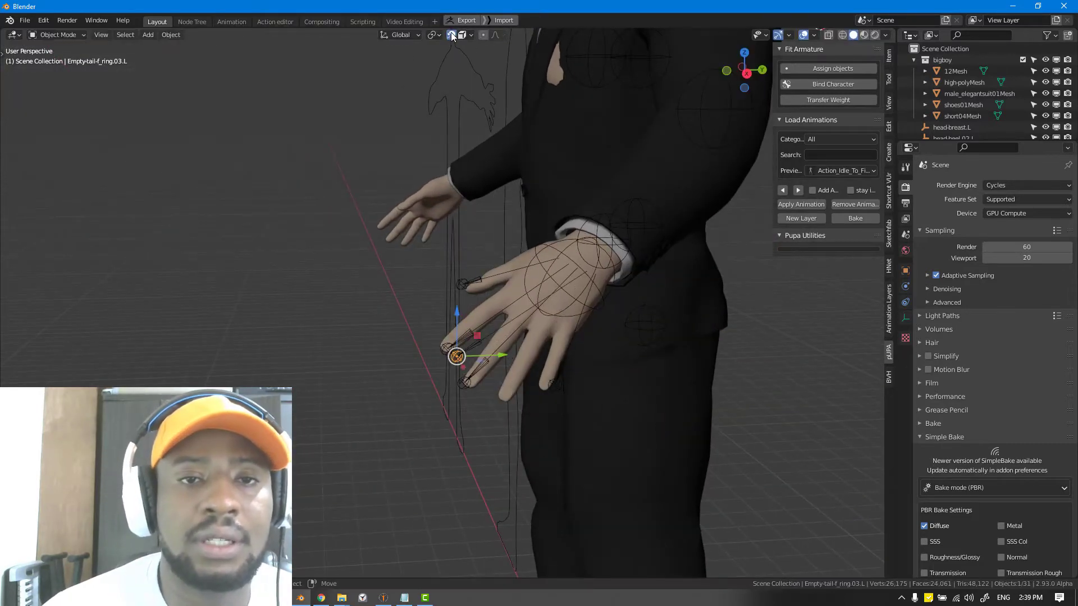
{"action": "left_click", "coordinate": [462, 35]}
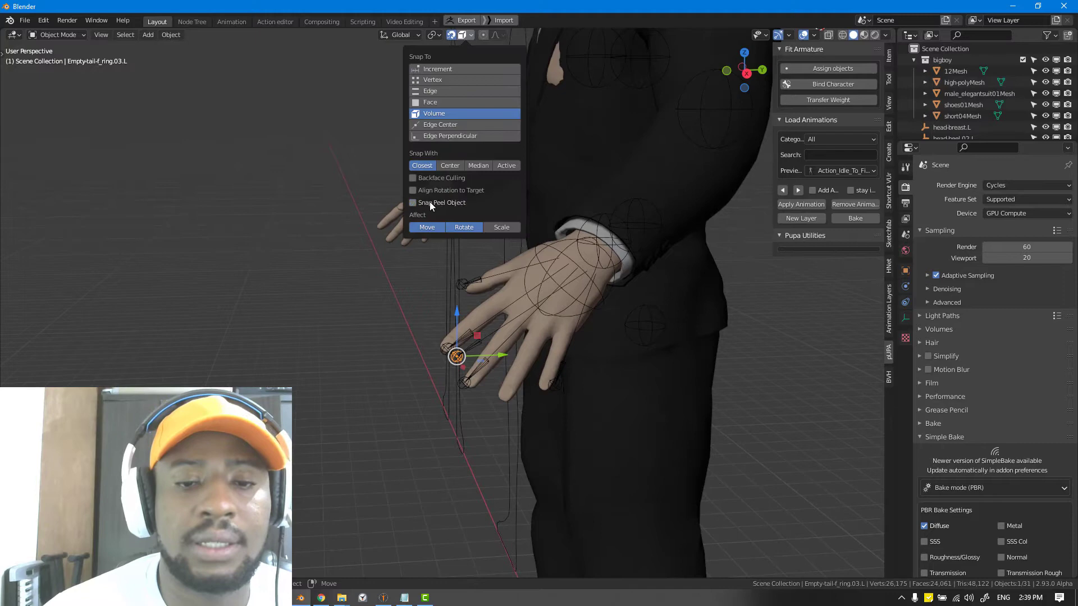
{"action": "key", "text": "g"}
{"action": "left_click", "coordinate": [552, 386]}
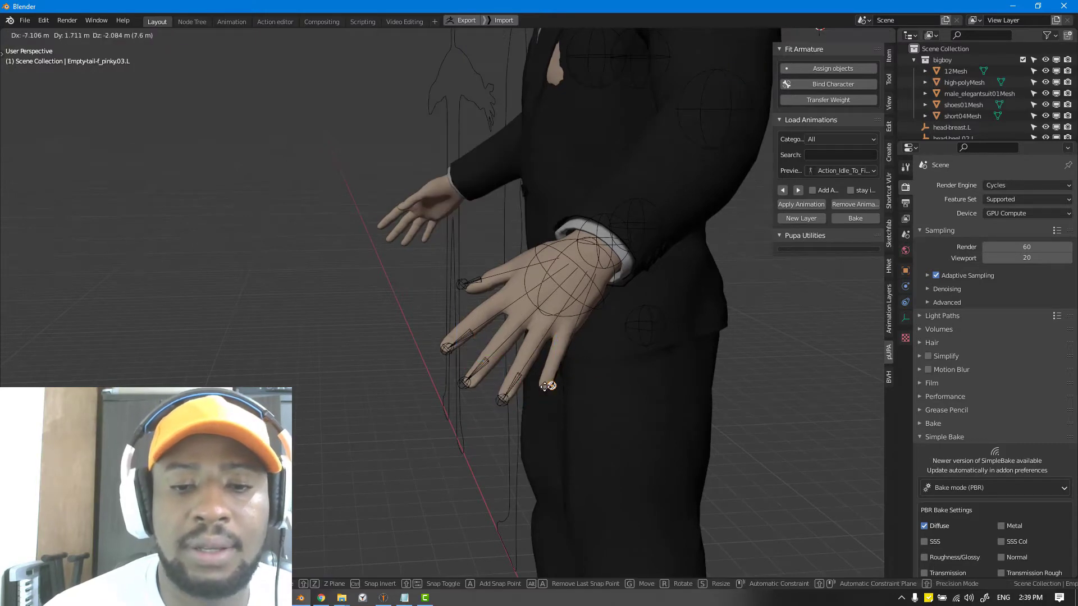
{"action": "left_click", "coordinate": [553, 386]}
Step: Readjust the Empty-tail-thumb.03.L control point at the left thumb tip and return to the front view
{"action": "middle_click_drag", "start_coordinate": [553, 386], "coordinate": [675, 301]}
{"action": "left_click", "coordinate": [396, 325]}
{"action": "key", "text": "g"}
{"action": "left_click", "coordinate": [475, 352]}
{"action": "left_click", "coordinate": [649, 325]}
{"action": "scroll", "coordinate": [649, 324], "scroll_direction": "down", "scroll_amount": 4}
{"action": "key", "text": "KP_1"}
{"action": "key", "text": "KP_1"}
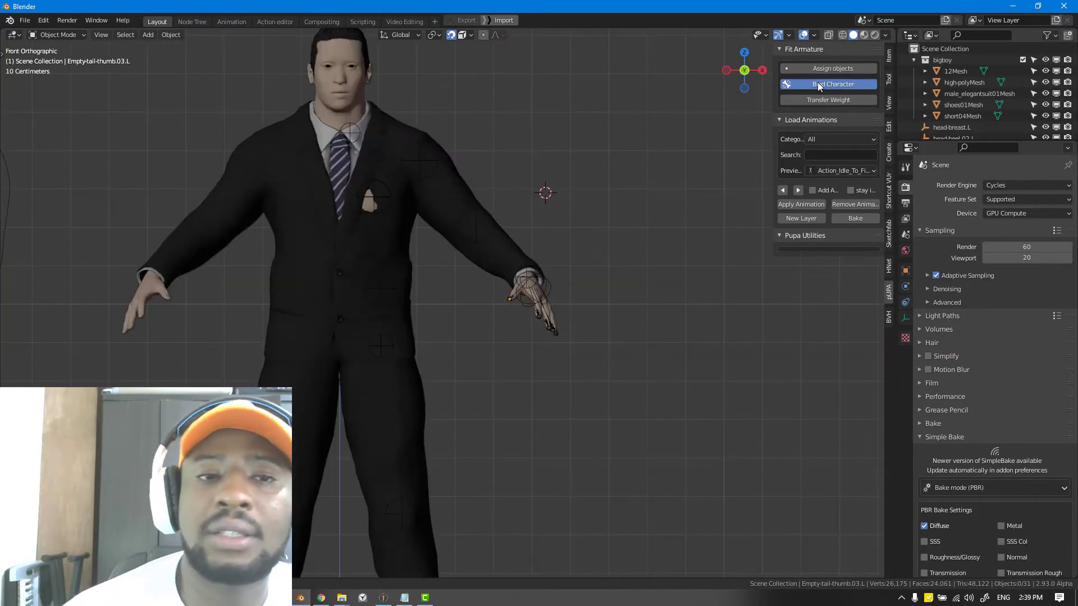
Step: Bind the character directly to a generated pUPA control rig
{"action": "left_click", "coordinate": [817, 84]}
{"action": "left_click", "coordinate": [824, 131]}
{"action": "left_click", "coordinate": [804, 155]}
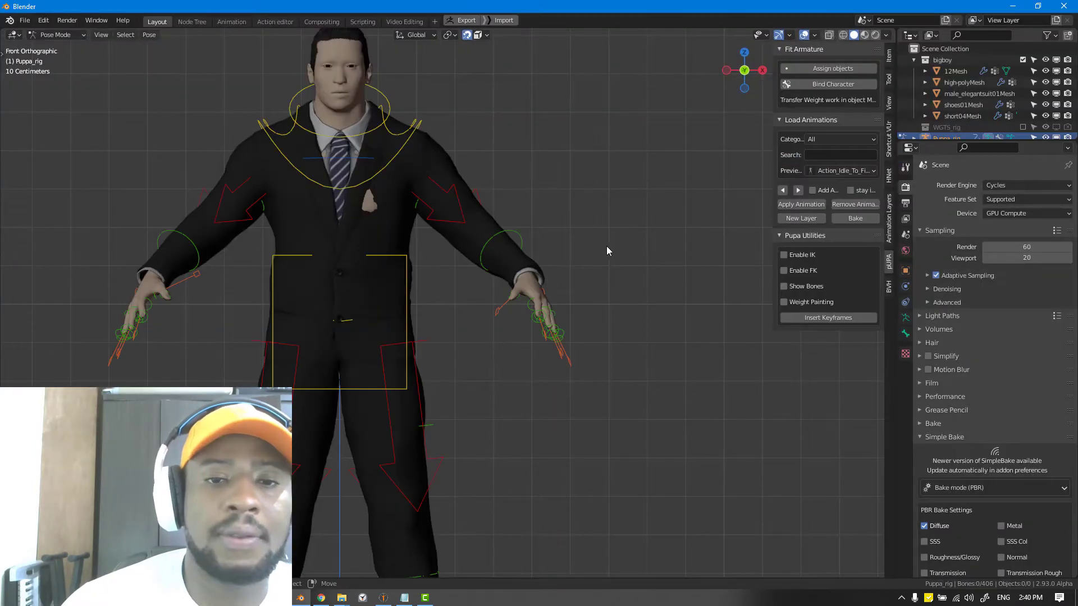
Step: Test the left index, middle and ring finger master controls by trial scaling and rotating, cancelling each transform
{"action": "middle_click_drag", "start_coordinate": [518, 348], "coordinate": [496, 361]}
{"action": "scroll", "coordinate": [496, 362], "scroll_direction": "up", "scroll_amount": 2}
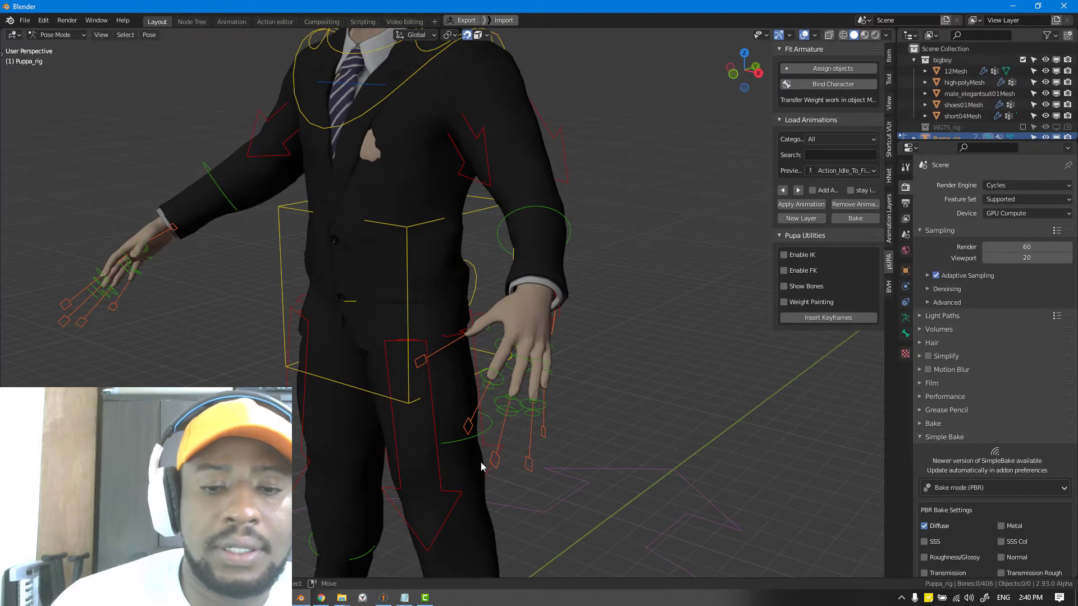
{"action": "left_click", "coordinate": [470, 432]}
{"action": "key", "text": "s"}
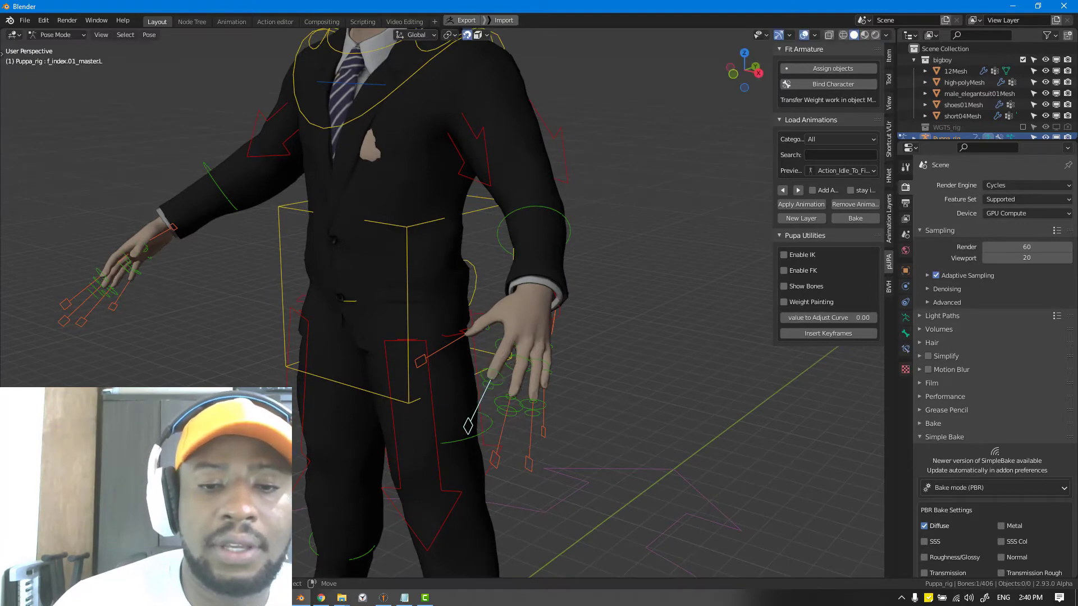
{"action": "key", "text": "r"}
{"action": "key", "text": "r"}
{"action": "right_click", "coordinate": [503, 422]}
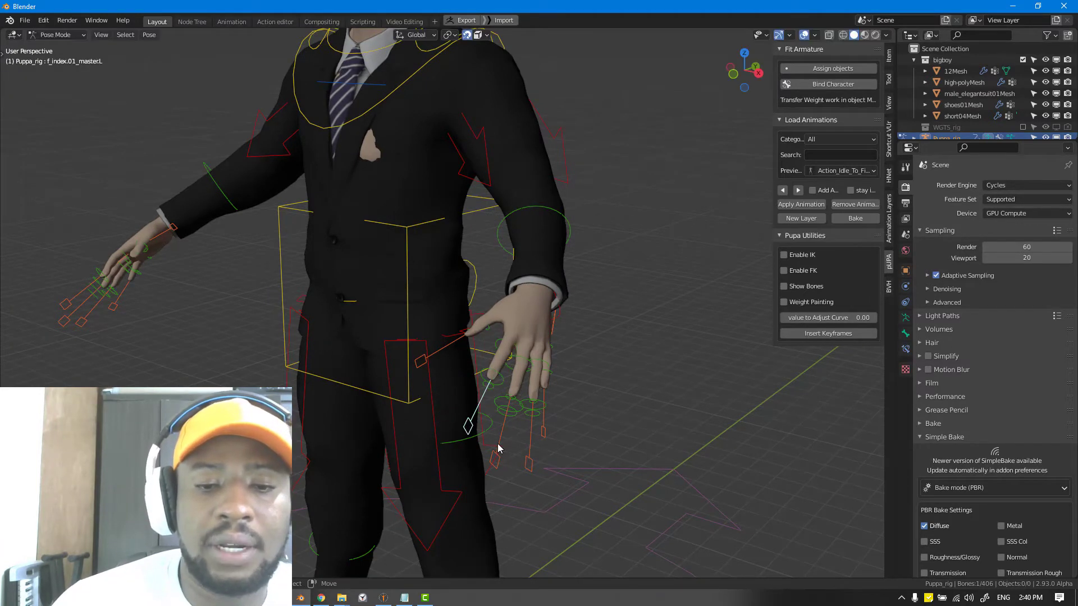
{"action": "left_click", "coordinate": [498, 447]}
{"action": "key", "text": "s"}
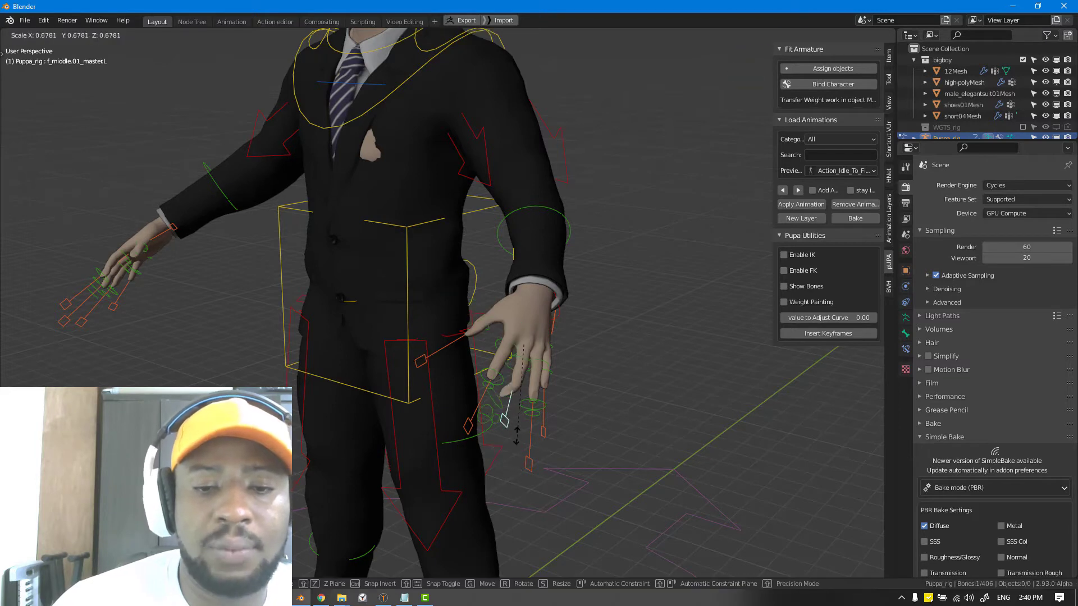
{"action": "right_click", "coordinate": [527, 463]}
{"action": "left_click", "coordinate": [530, 465]}
{"action": "key", "text": "s"}
{"action": "right_click", "coordinate": [549, 439]}
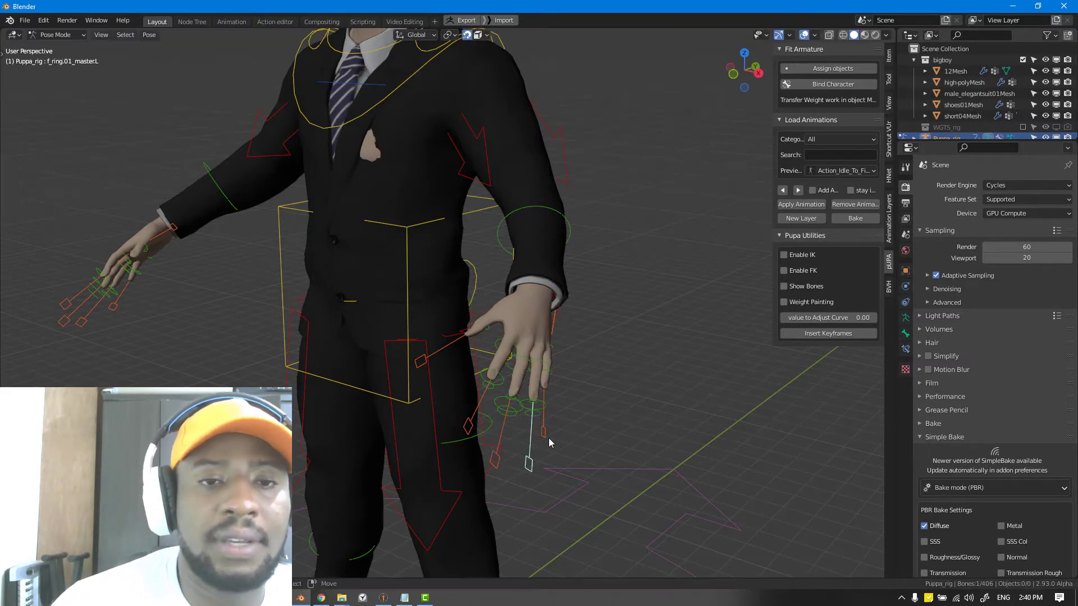
Step: Undo the finger control selections and the character binding back to the fitted control points
{"action": "key", "text": "ctrl+z"}
{"action": "key", "text": "ctrl+z"}
{"action": "key", "text": "ctrl+z"}
{"action": "key", "text": "ctrl+z"}
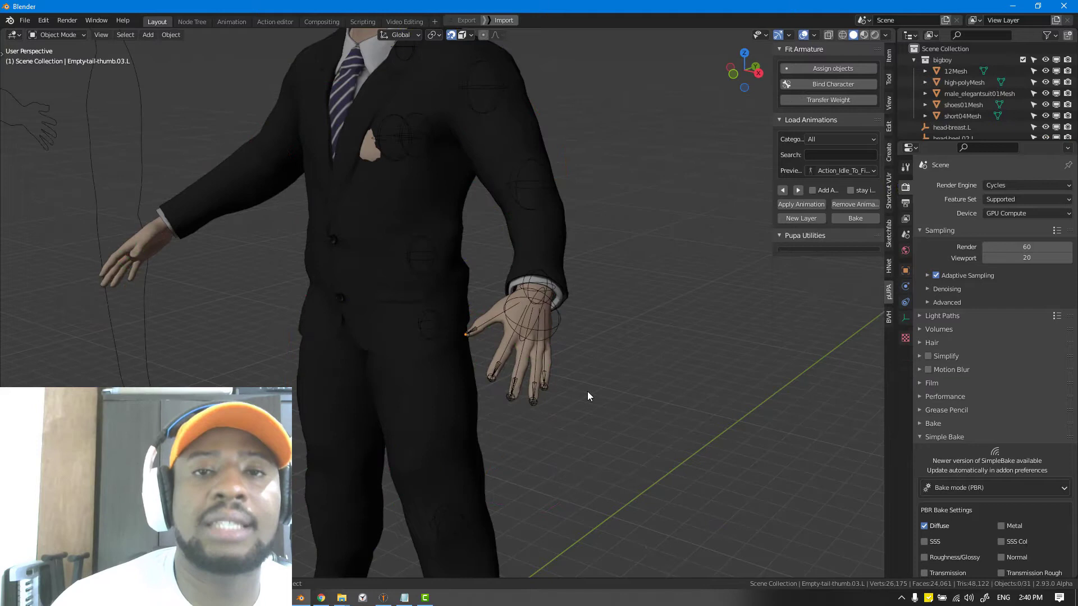
Step: Run Bind Character on the bigboy collection with preview MetaRig enabled to generate an editable metarig
{"action": "left_click", "coordinate": [837, 84]}
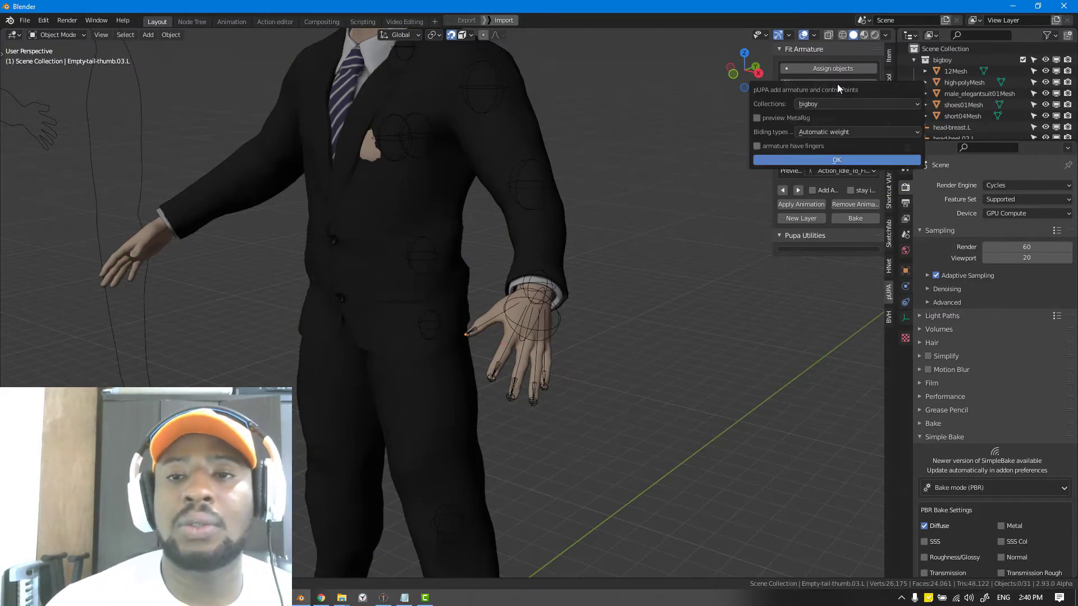
{"action": "left_click", "coordinate": [788, 118]}
{"action": "left_click", "coordinate": [803, 133]}
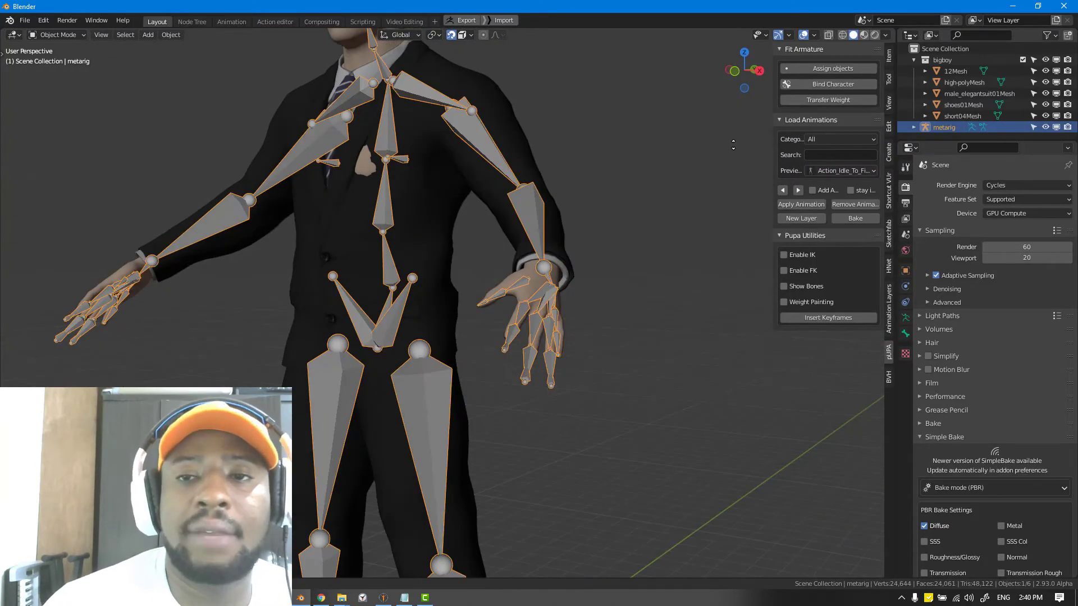
Step: Examine how the metarig's finger bones line up with the fingers of the character's left hand
{"action": "scroll", "coordinate": [506, 302], "scroll_direction": "up", "scroll_amount": 5}
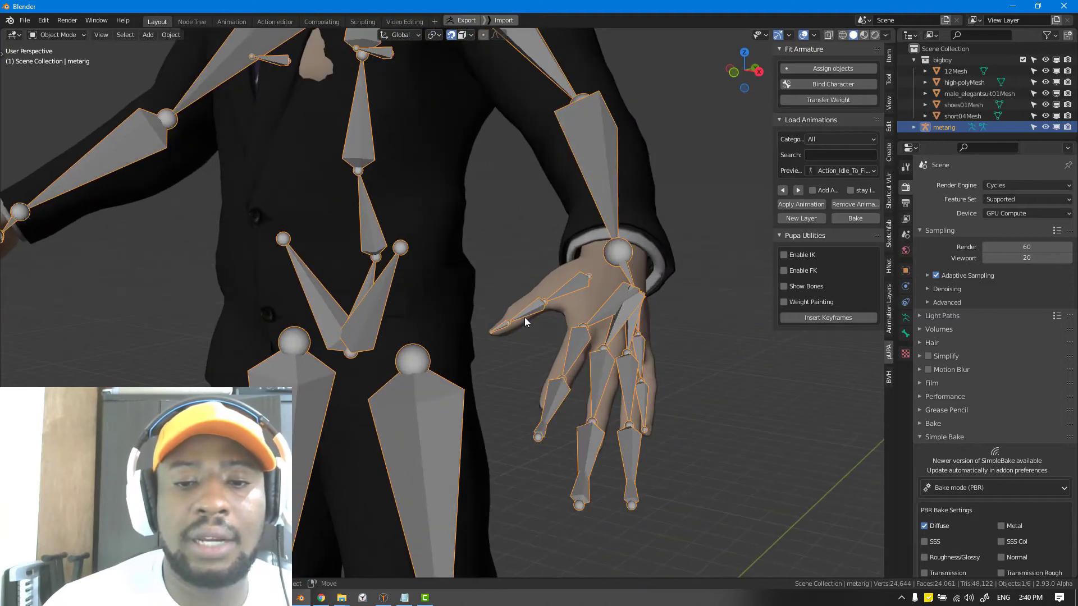
{"action": "middle_click_drag", "start_coordinate": [524, 317], "coordinate": [605, 326]}
{"action": "left_click", "coordinate": [606, 325]}
{"action": "scroll", "coordinate": [688, 283], "scroll_direction": "down", "scroll_amount": 3}
{"action": "middle_click_drag", "start_coordinate": [692, 281], "coordinate": [402, 365]}
{"action": "scroll", "coordinate": [402, 365], "scroll_direction": "up", "scroll_amount": 2}
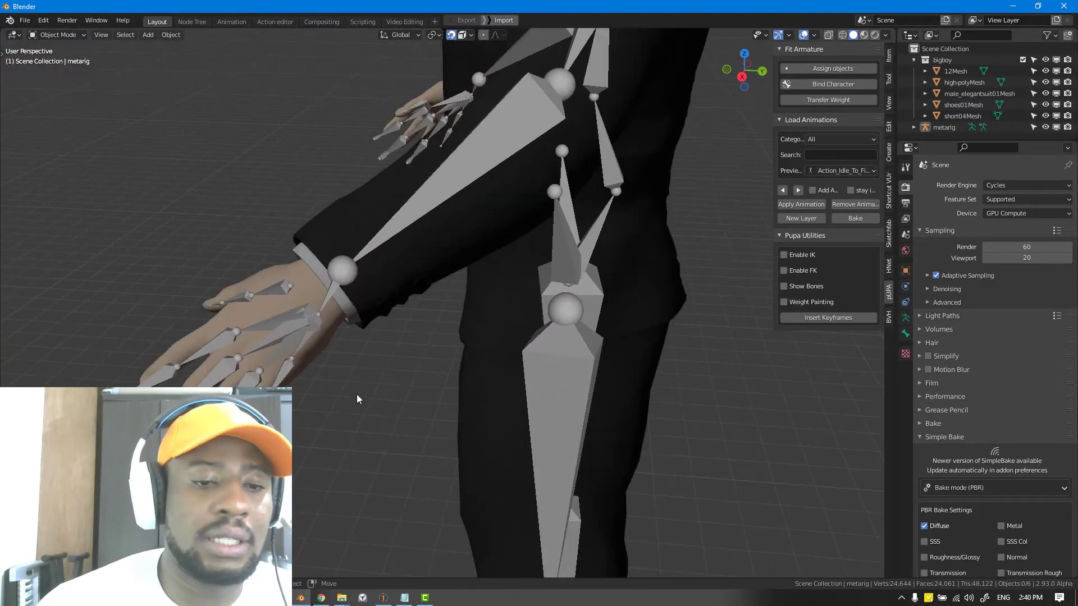
{"action": "middle_click_drag", "start_coordinate": [355, 394], "coordinate": [369, 384]}
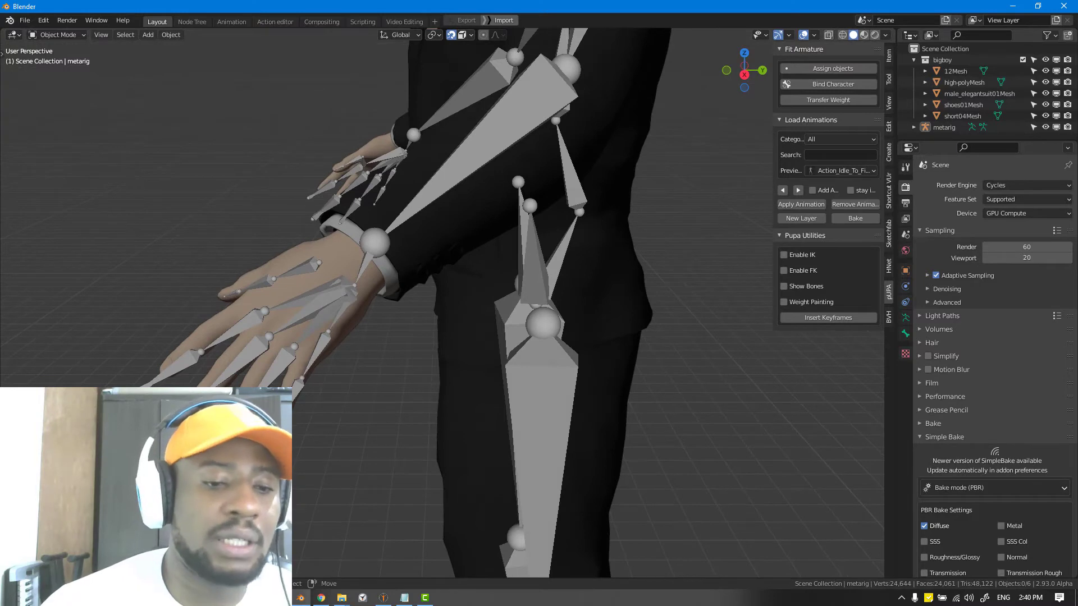
Step: Enter Edit Mode on the metarig and shift the left ring finger's joints to line up with the finger mesh
{"action": "left_click", "coordinate": [297, 388]}
{"action": "key", "text": "Tab"}
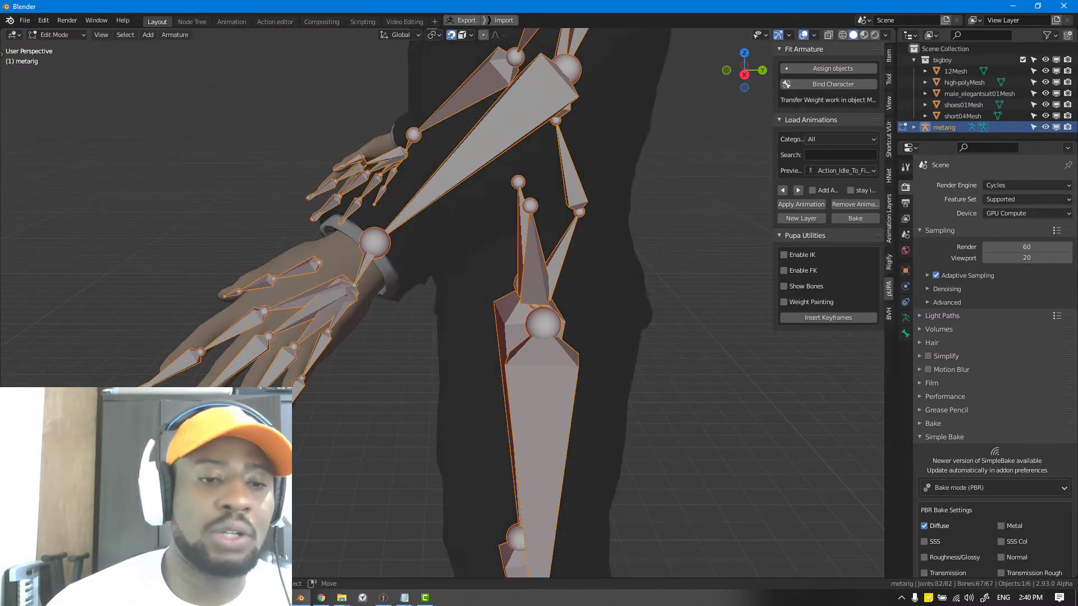
{"action": "key", "text": "alt+a"}
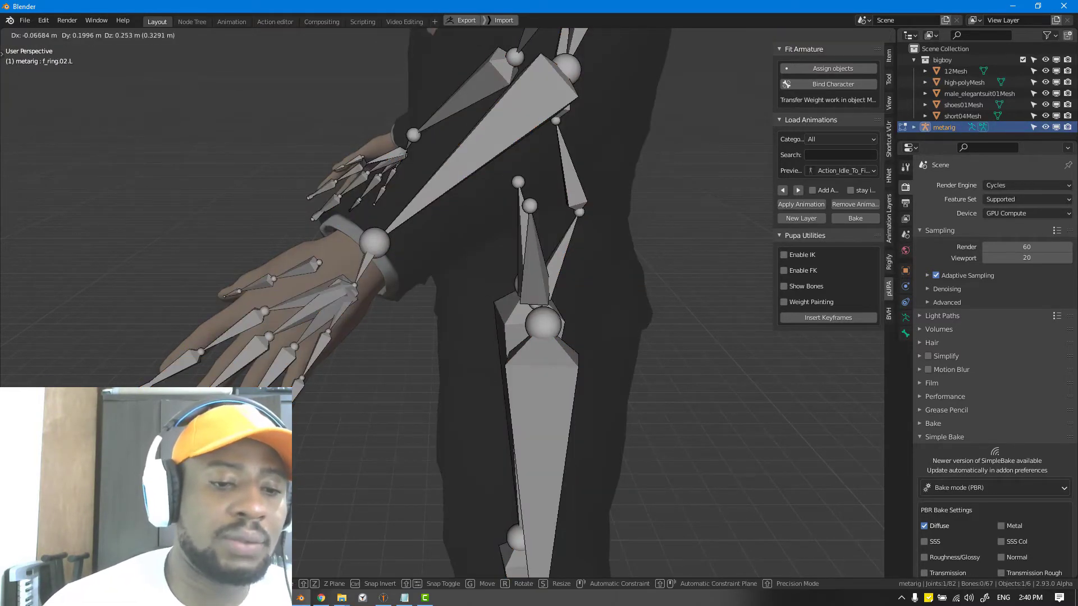
{"action": "key", "text": "g"}
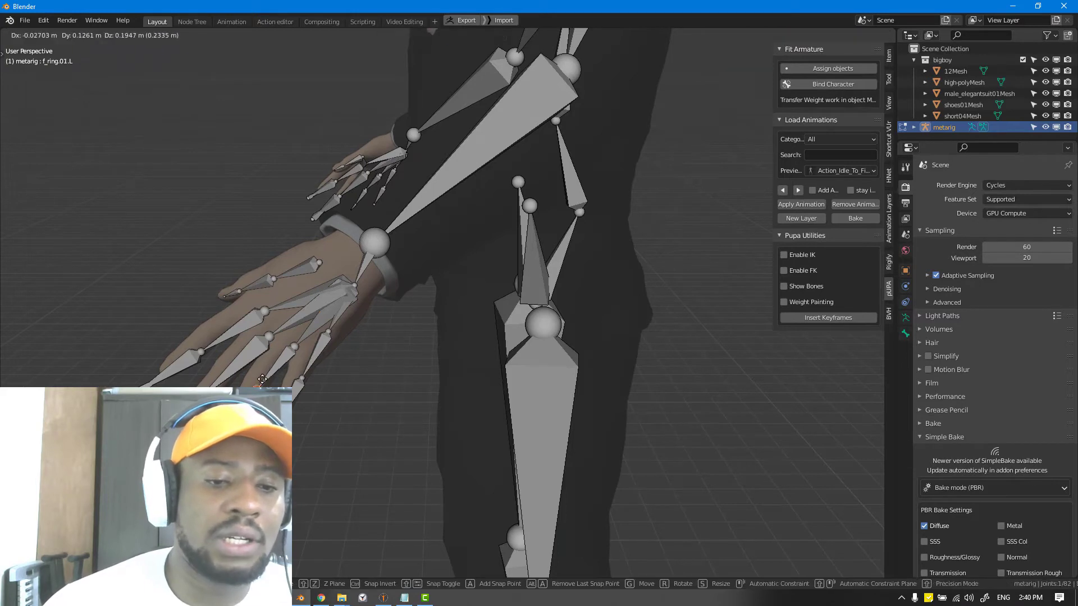
{"action": "left_click", "coordinate": [263, 374]}
{"action": "right_click", "coordinate": [295, 347]}
{"action": "key", "text": "g"}
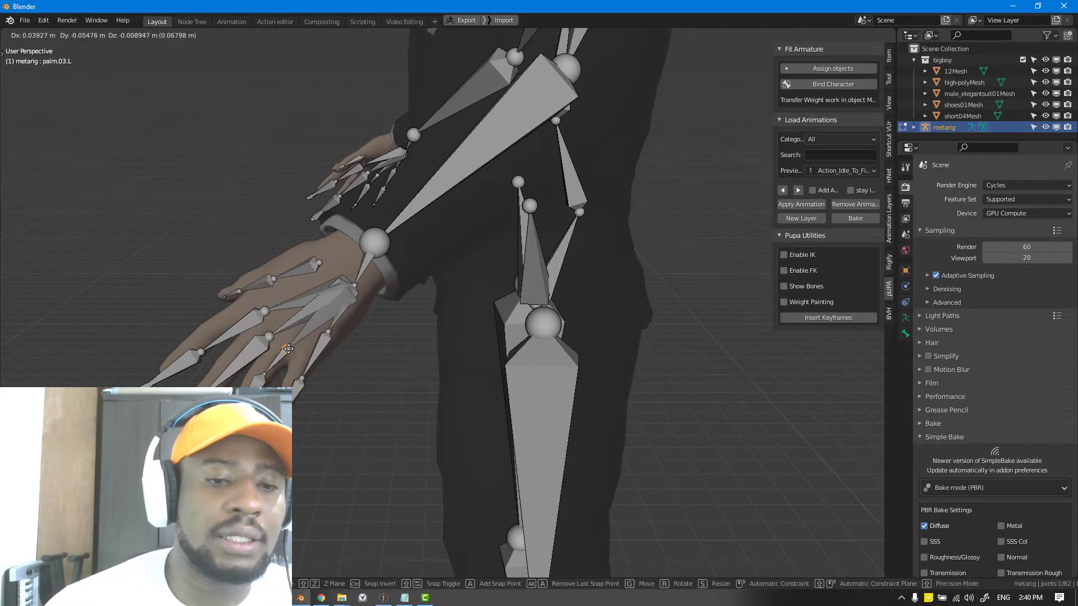
{"action": "left_click", "coordinate": [288, 348]}
Step: Move the left hand's palm.03, index finger and palm.01 joints onto the matching knuckles of the hand mesh
{"action": "right_click_drag", "start_coordinate": [182, 412], "coordinate": [198, 396]}
{"action": "middle_click_drag", "start_coordinate": [198, 395], "coordinate": [250, 398]}
{"action": "right_click_drag", "start_coordinate": [235, 415], "coordinate": [305, 348]}
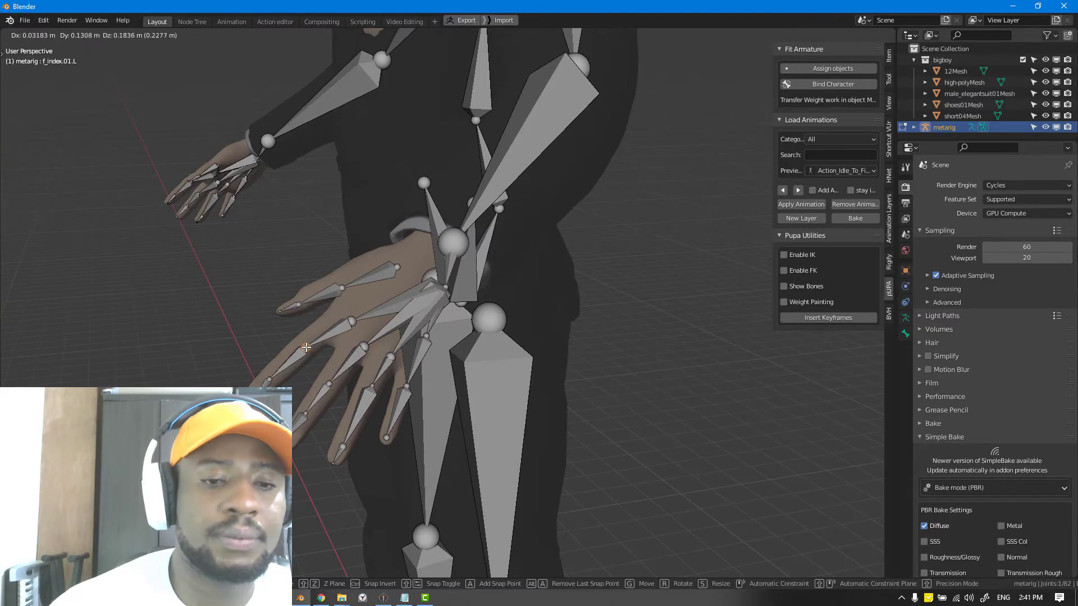
{"action": "left_click", "coordinate": [306, 347]}
{"action": "middle_click_drag", "start_coordinate": [306, 347], "coordinate": [401, 340]}
{"action": "left_click", "coordinate": [542, 331]}
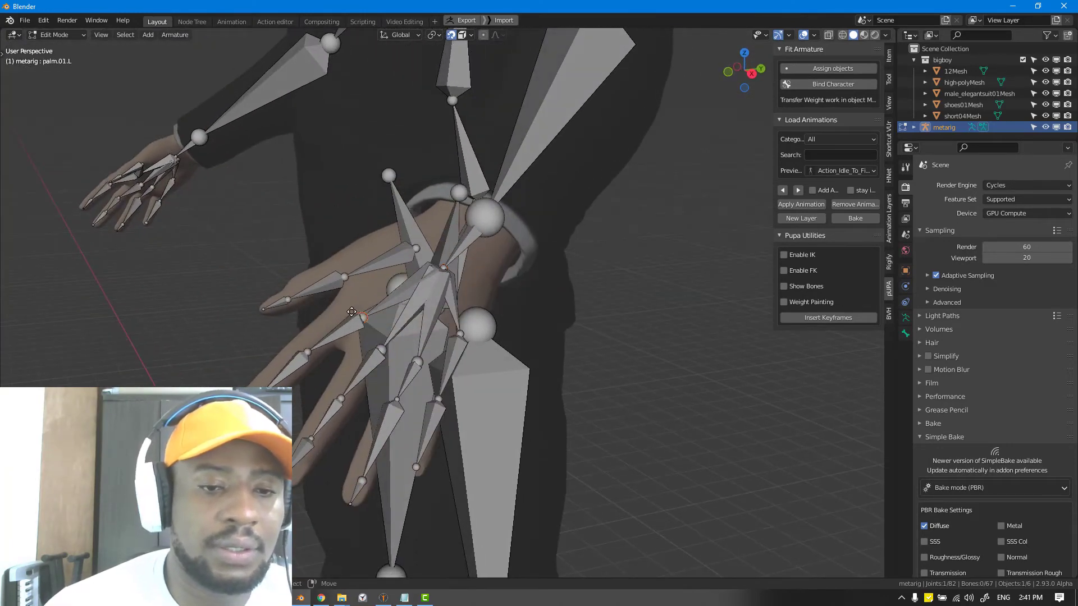
{"action": "right_click_drag", "start_coordinate": [351, 312], "coordinate": [338, 321]}
Step: Nudge the left ring finger's middle joint so it sits inside the finger mesh
{"action": "scroll", "coordinate": [348, 337], "scroll_direction": "down", "scroll_amount": 3}
{"action": "middle_click_drag", "start_coordinate": [358, 358], "coordinate": [336, 385]}
{"action": "scroll", "coordinate": [336, 385], "scroll_direction": "down", "scroll_amount": 2}
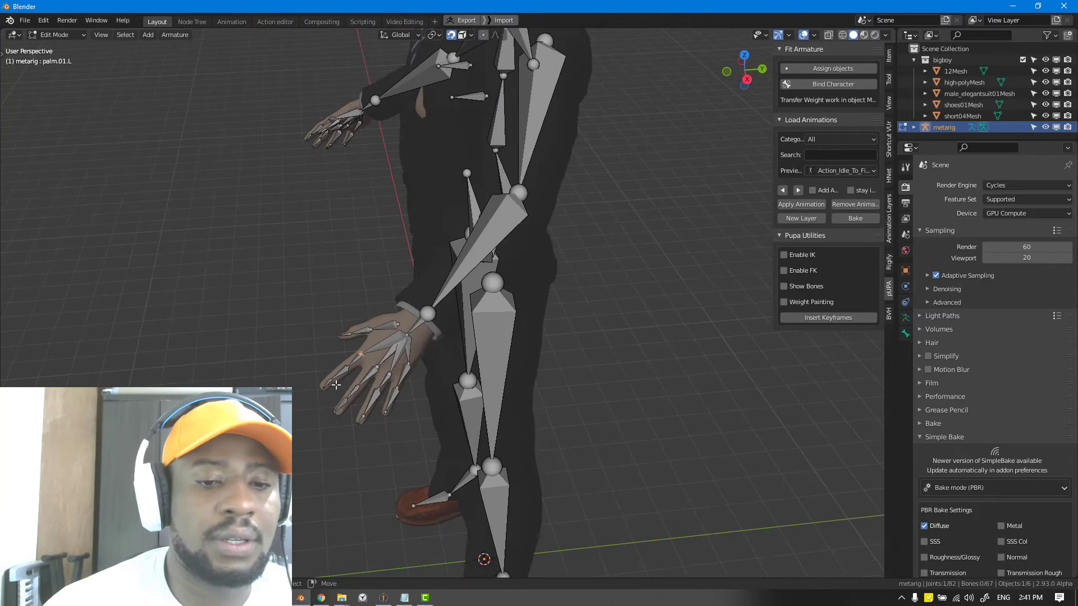
{"action": "scroll", "coordinate": [385, 398], "scroll_direction": "up", "scroll_amount": 3}
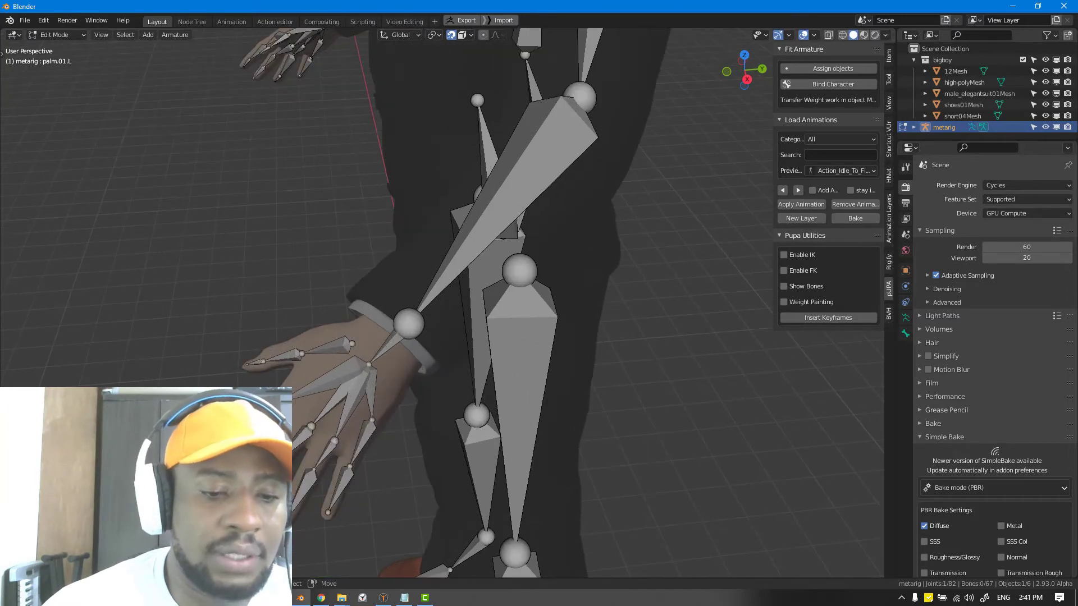
{"action": "right_click_drag", "start_coordinate": [288, 505], "coordinate": [285, 508]}
Step: Clear the bone selection, compare the bones of both hands, and show the armature's X-Axis Mirror option
{"action": "scroll", "coordinate": [336, 393], "scroll_direction": "down", "scroll_amount": 2}
{"action": "middle_click_drag", "start_coordinate": [359, 351], "coordinate": [588, 344]}
{"action": "scroll", "coordinate": [590, 344], "scroll_direction": "up", "scroll_amount": 1}
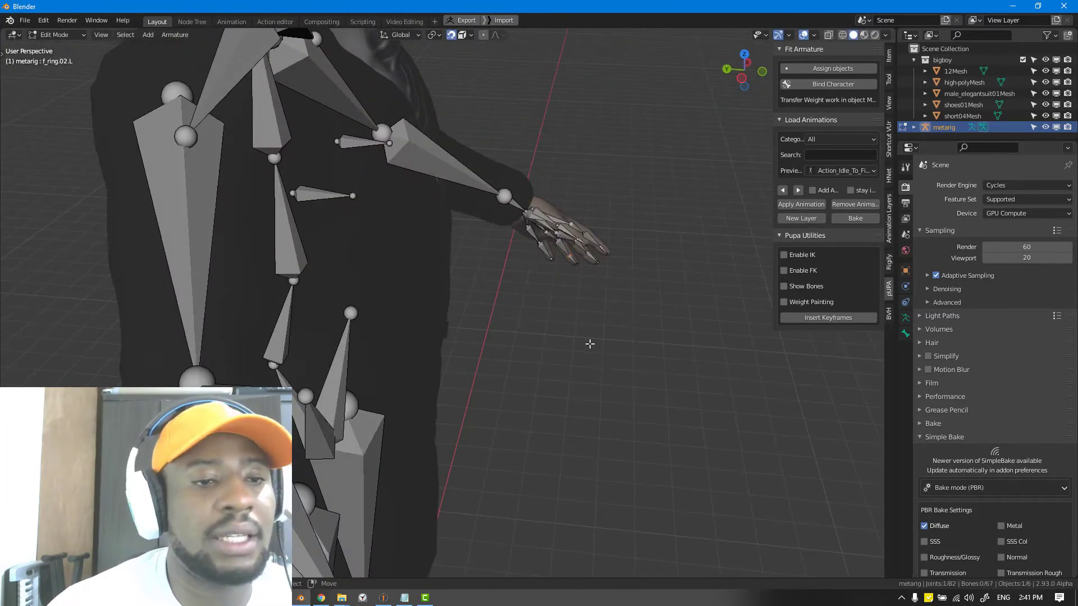
{"action": "scroll", "coordinate": [584, 344], "scroll_direction": "down", "scroll_amount": 2}
{"action": "middle_click_drag", "start_coordinate": [483, 402], "coordinate": [459, 384], "text": "shift"}
{"action": "scroll", "coordinate": [439, 365], "scroll_direction": "up", "scroll_amount": 1}
{"action": "scroll", "coordinate": [477, 373], "scroll_direction": "up", "scroll_amount": 2}
{"action": "key", "text": "alt+a"}
{"action": "middle_click_drag", "start_coordinate": [520, 361], "coordinate": [362, 341]}
{"action": "scroll", "coordinate": [372, 338], "scroll_direction": "down", "scroll_amount": 3}
{"action": "middle_click_drag", "start_coordinate": [403, 399], "coordinate": [381, 365]}
{"action": "scroll", "coordinate": [387, 348], "scroll_direction": "up", "scroll_amount": 1}
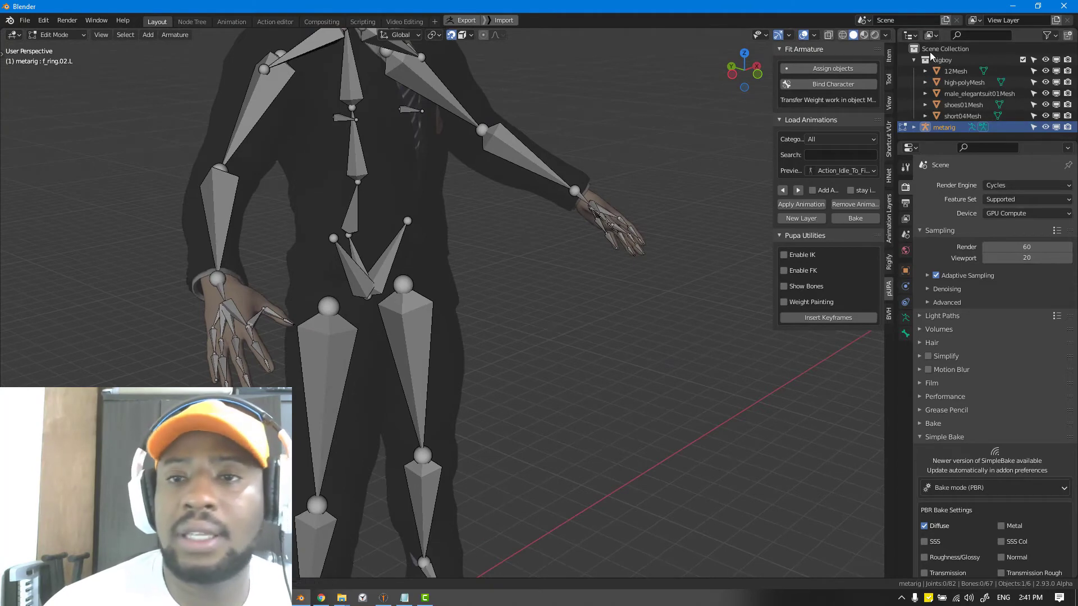
{"action": "left_click", "coordinate": [889, 78]}
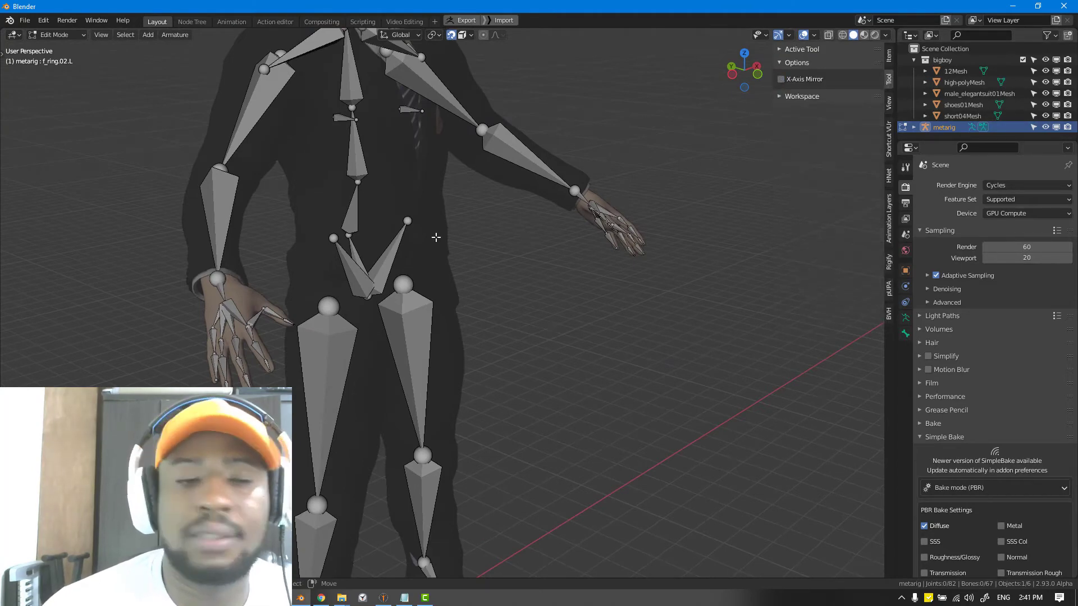
Step: Try connecting the right thumb.01 bone to the neighbouring palm.01 bone and moving it, and undo both changes
{"action": "scroll", "coordinate": [436, 238], "scroll_direction": "up", "scroll_amount": 2}
{"action": "left_click", "coordinate": [121, 318]}
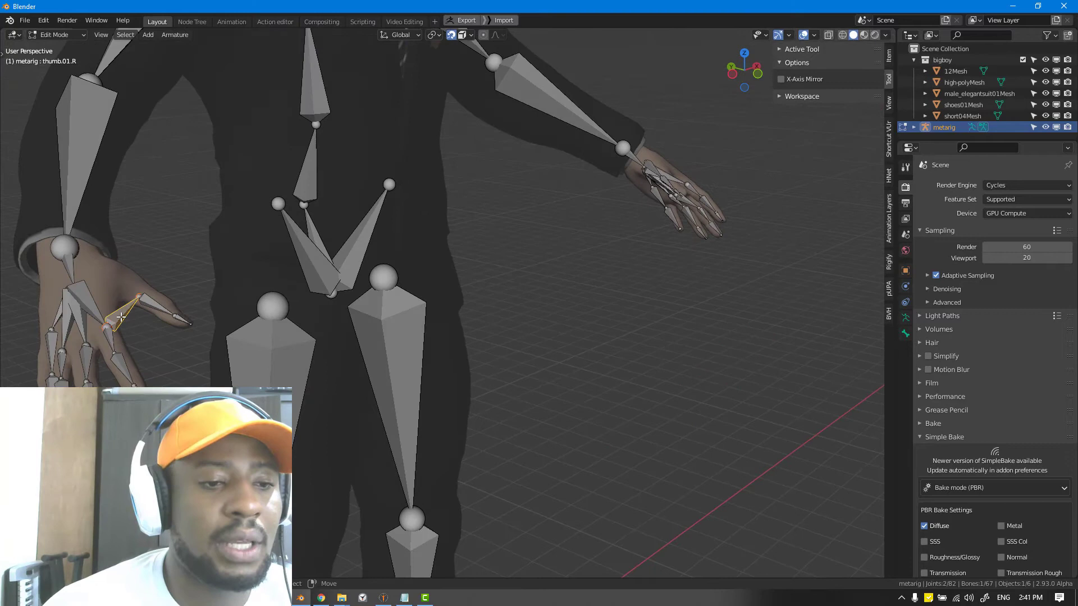
{"action": "middle_click_drag", "start_coordinate": [132, 321], "coordinate": [119, 338]}
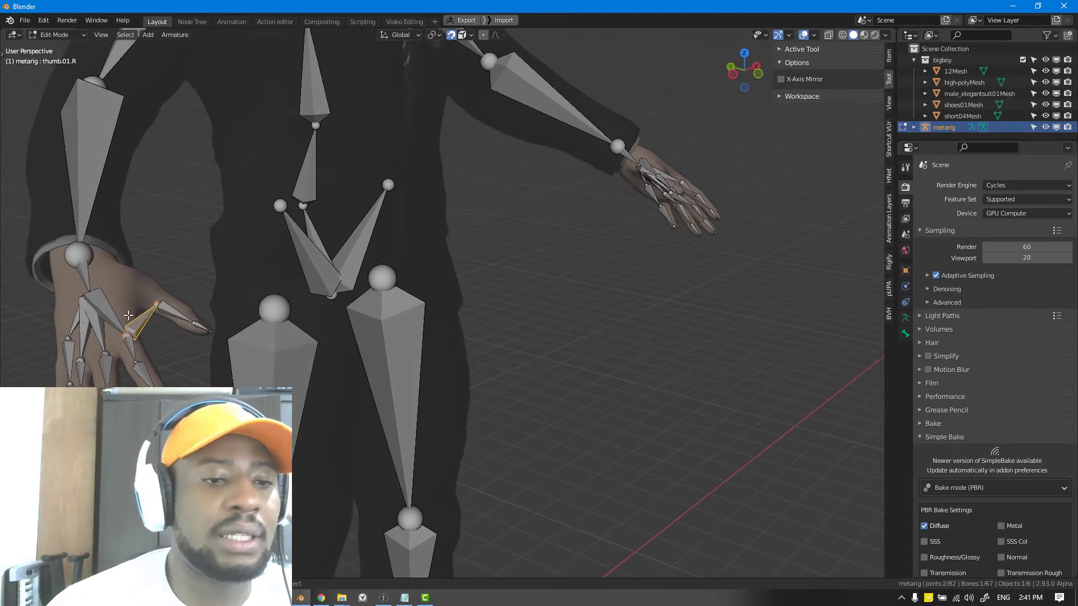
{"action": "left_click", "coordinate": [114, 312], "text": "shift"}
{"action": "key", "text": "ctrl+p"}
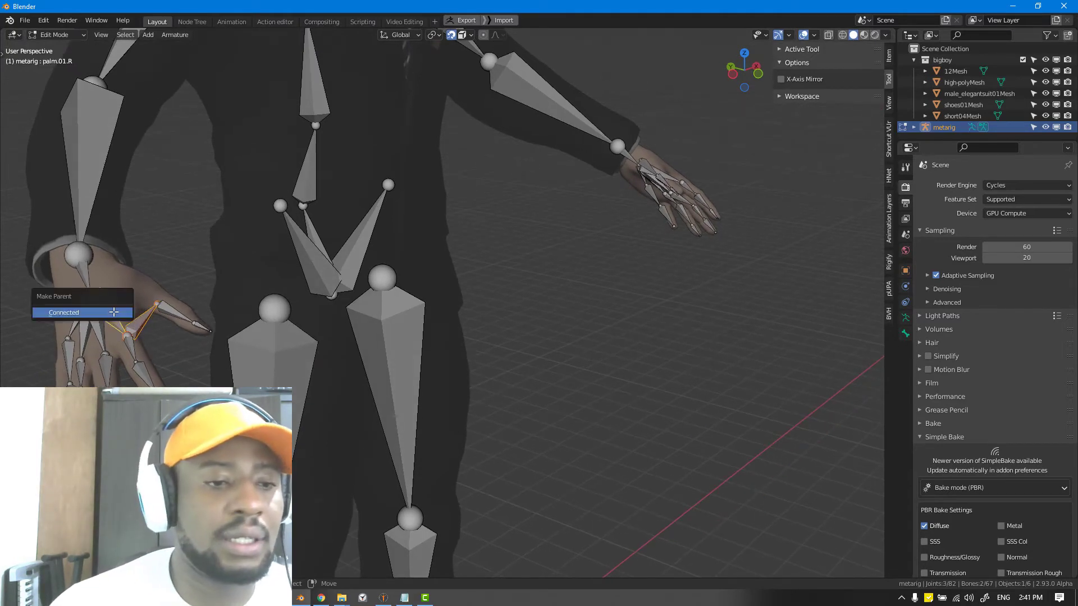
{"action": "left_click", "coordinate": [114, 312]}
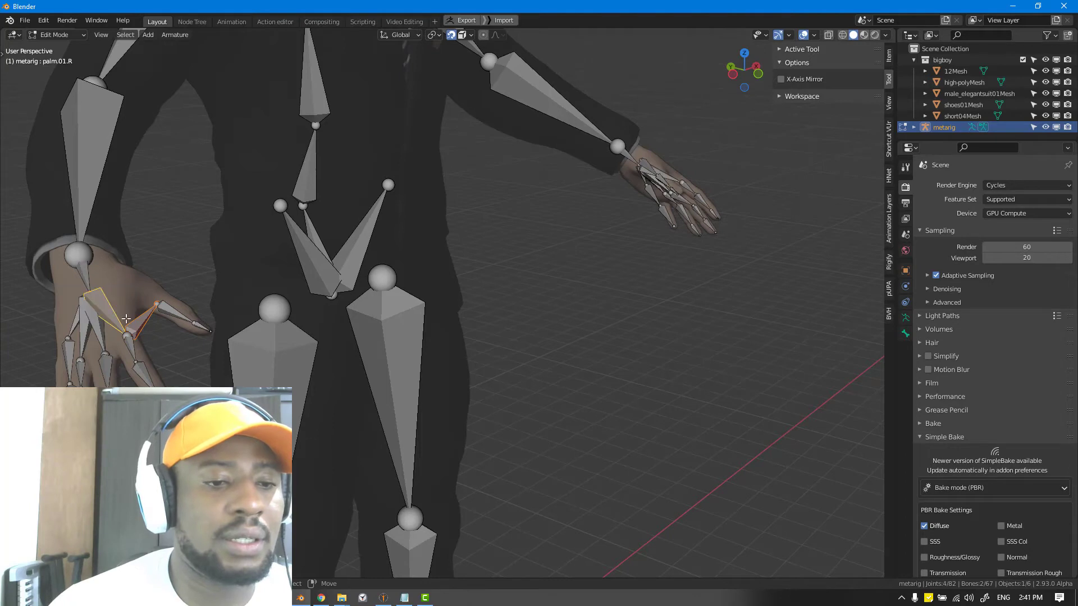
{"action": "key", "text": "ctrl+z"}
{"action": "key", "text": "g"}
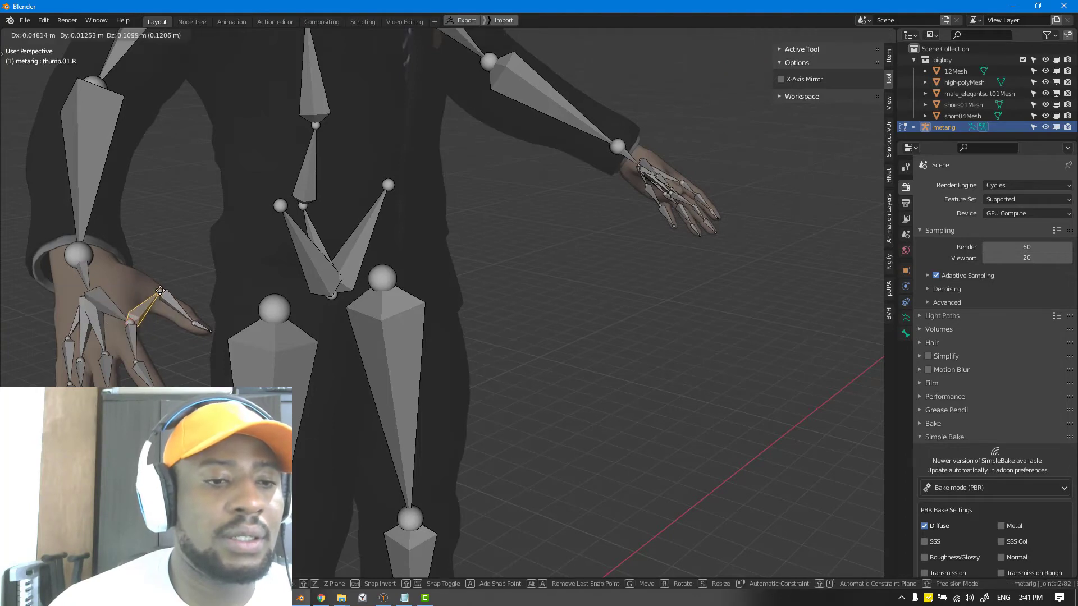
{"action": "left_click", "coordinate": [149, 322]}
{"action": "key", "text": "ctrl+z"}
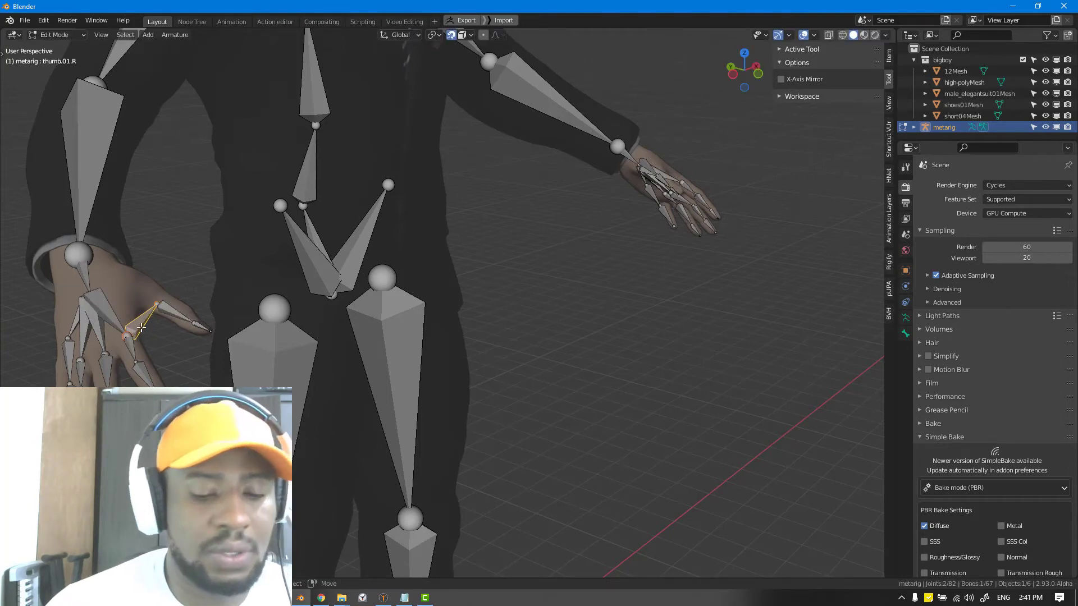
Step: Detach the right thumb.01 bone from its parent and move its base joint toward the wrist along the thumb
{"action": "key", "text": "alt+p"}
{"action": "left_click", "coordinate": [142, 331]}
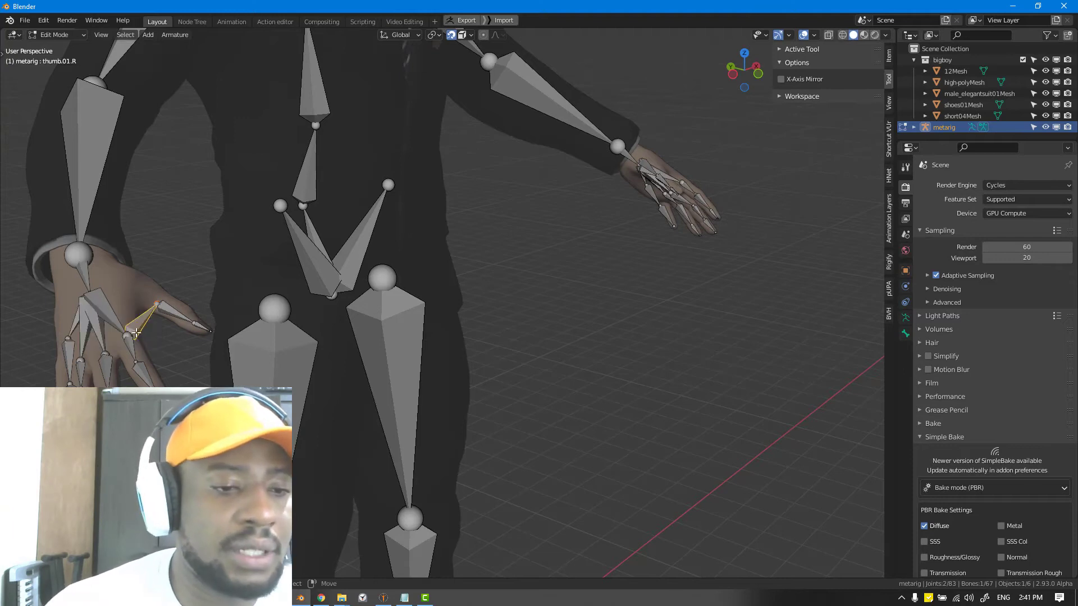
{"action": "left_click", "coordinate": [126, 335]}
{"action": "key", "text": "g"}
{"action": "key", "text": "Escape"}
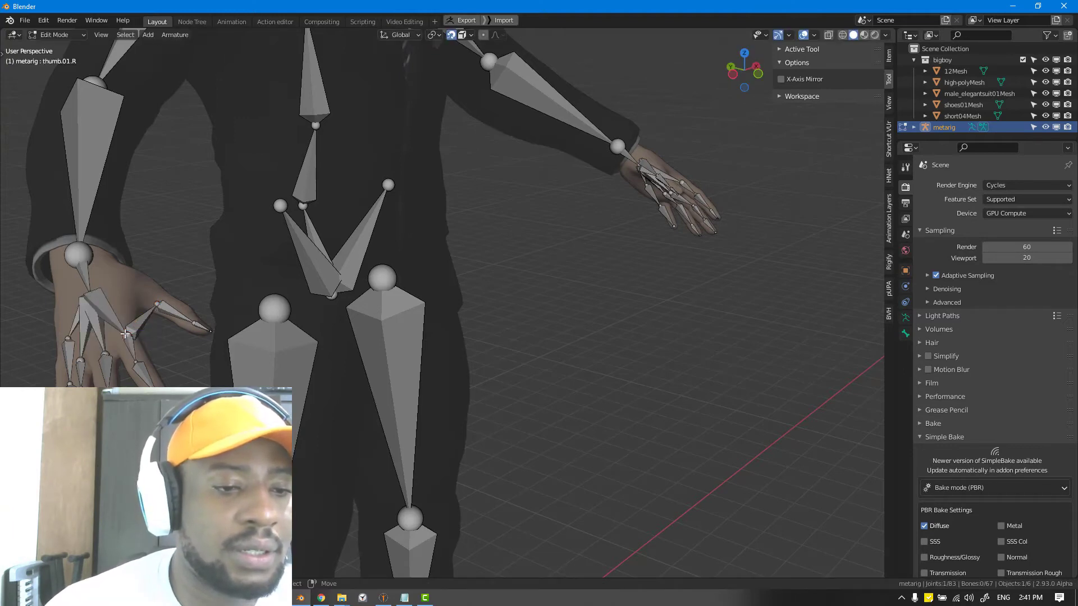
{"action": "key", "text": "g"}
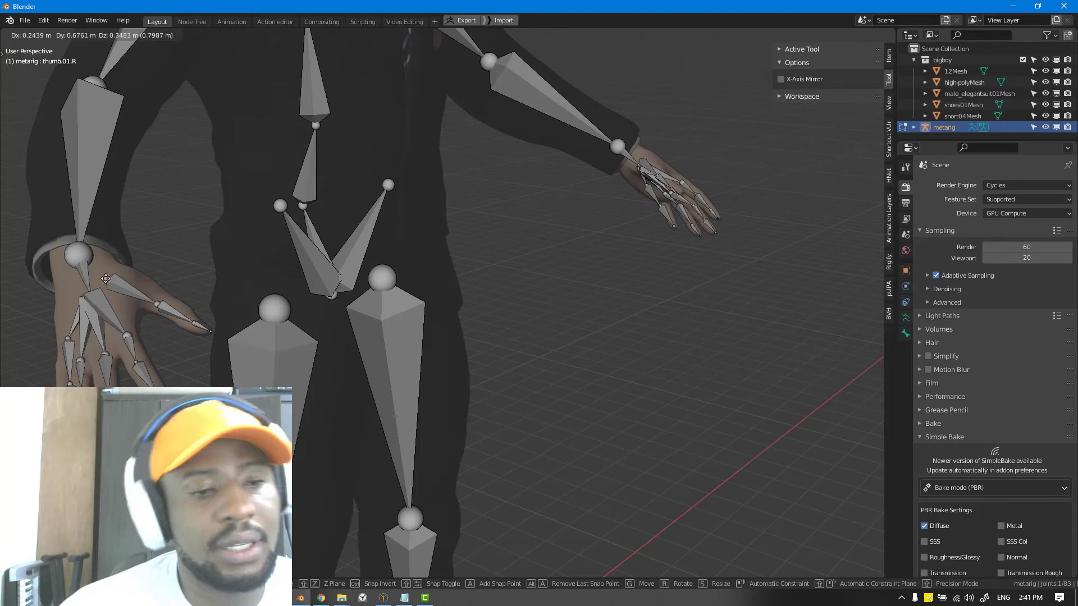
{"action": "left_click", "coordinate": [106, 279]}
Step: Try to parent the right thumb to the hand bone and test it in Pose Mode by rotating the hand
{"action": "left_click", "coordinate": [87, 280], "text": "shift"}
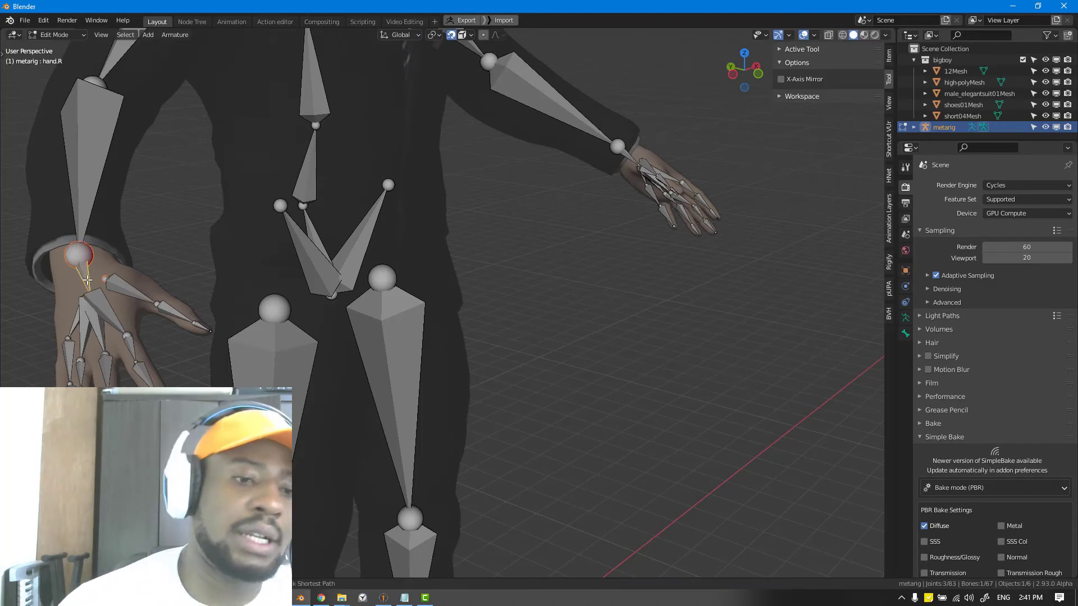
{"action": "key", "text": "ctrl+p"}
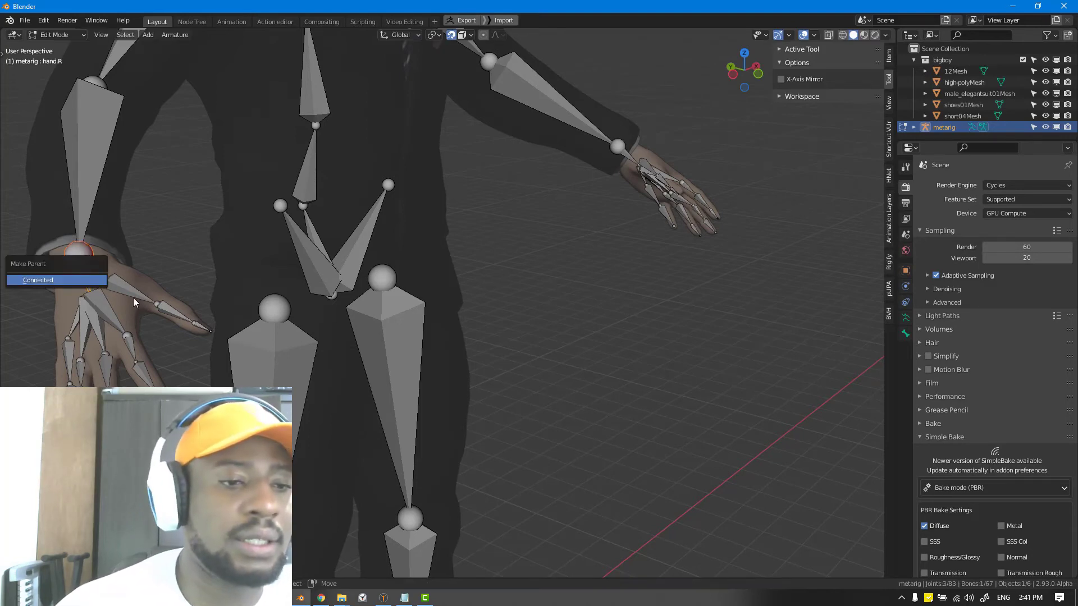
{"action": "left_click", "coordinate": [118, 280]}
{"action": "key", "text": "Tab"}
{"action": "key", "text": "ctrl+Tab"}
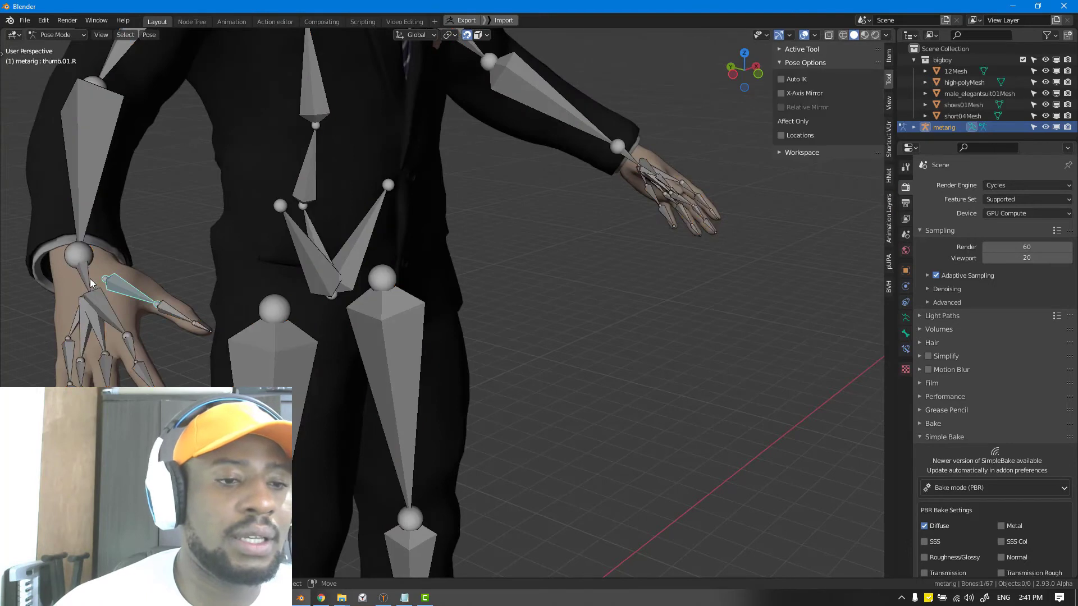
{"action": "left_click", "coordinate": [89, 279]}
{"action": "key", "text": "r"}
{"action": "right_click", "coordinate": [139, 304]}
Step: Parent the right thumb.01 bone to the right hand bone with Keep Offset and test-rotate the hand in Pose Mode
{"action": "left_click", "coordinate": [130, 290]}
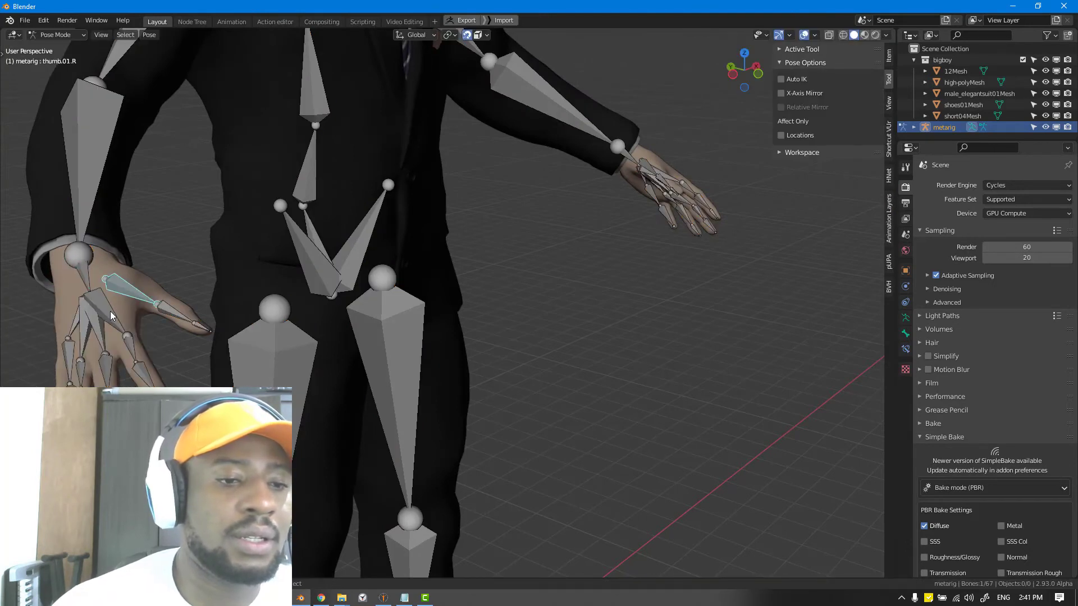
{"action": "left_click", "coordinate": [83, 274], "text": "shift"}
{"action": "key", "text": "Tab"}
{"action": "key", "text": "ctrl+p"}
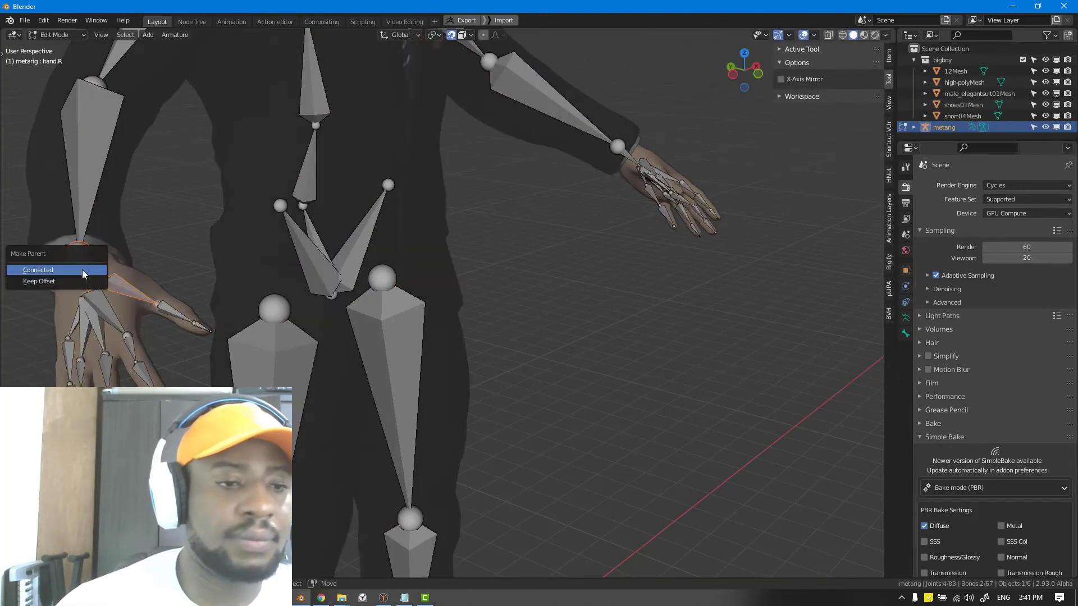
{"action": "left_click", "coordinate": [87, 282]}
{"action": "key", "text": "ctrl+Tab"}
{"action": "key", "text": "r"}
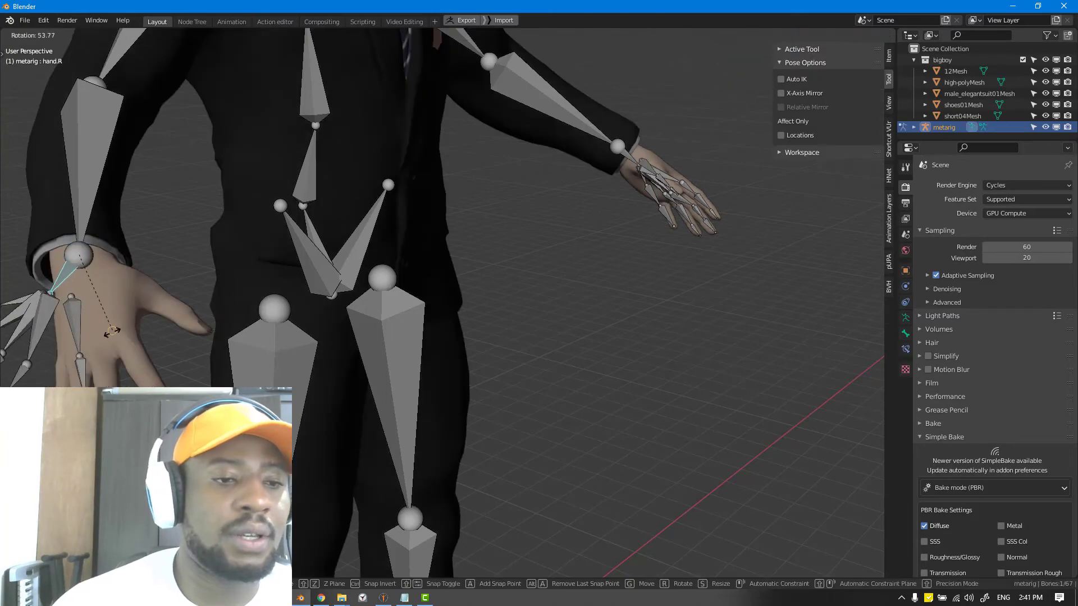
{"action": "right_click", "coordinate": [150, 309]}
Step: Test-rotate the left hand bone and left palm.01 bone in Pose Mode to check which bones follow, cancelling each rotation
{"action": "key", "text": "shift+Tab"}
{"action": "scroll", "coordinate": [494, 287], "scroll_direction": "down", "scroll_amount": 5}
{"action": "middle_click_drag", "start_coordinate": [494, 286], "coordinate": [524, 296]}
{"action": "scroll", "coordinate": [437, 279], "scroll_direction": "up", "scroll_amount": 4}
{"action": "key", "text": "r"}
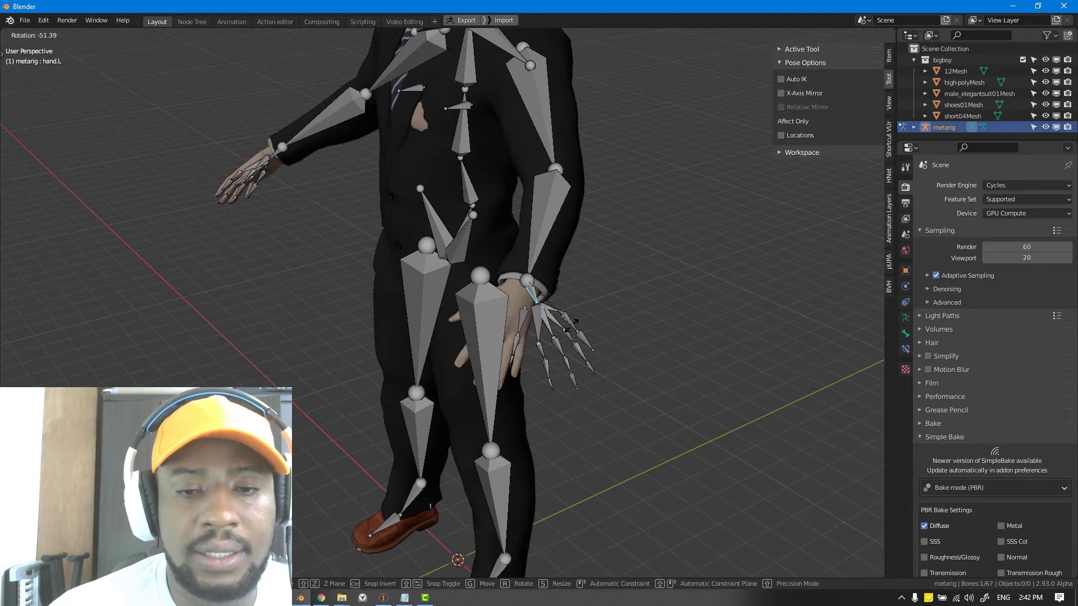
{"action": "key", "text": "Escape"}
{"action": "left_click", "coordinate": [506, 316]}
{"action": "key", "text": "r"}
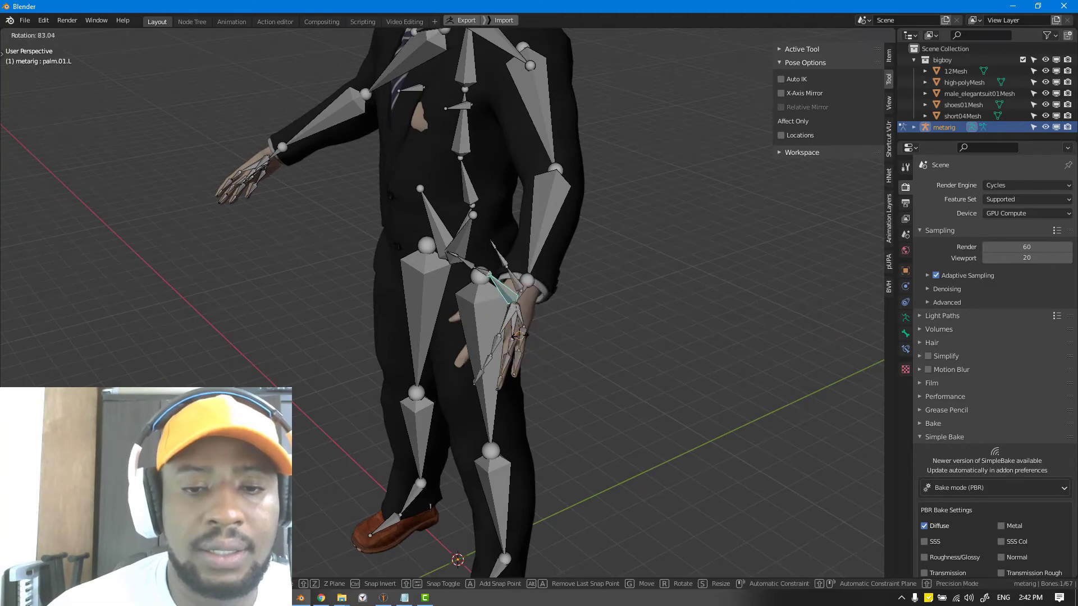
{"action": "right_click", "coordinate": [545, 335]}
{"action": "middle_click_drag", "start_coordinate": [548, 337], "coordinate": [626, 345]}
{"action": "key", "text": "r"}
{"action": "key", "text": "Escape"}
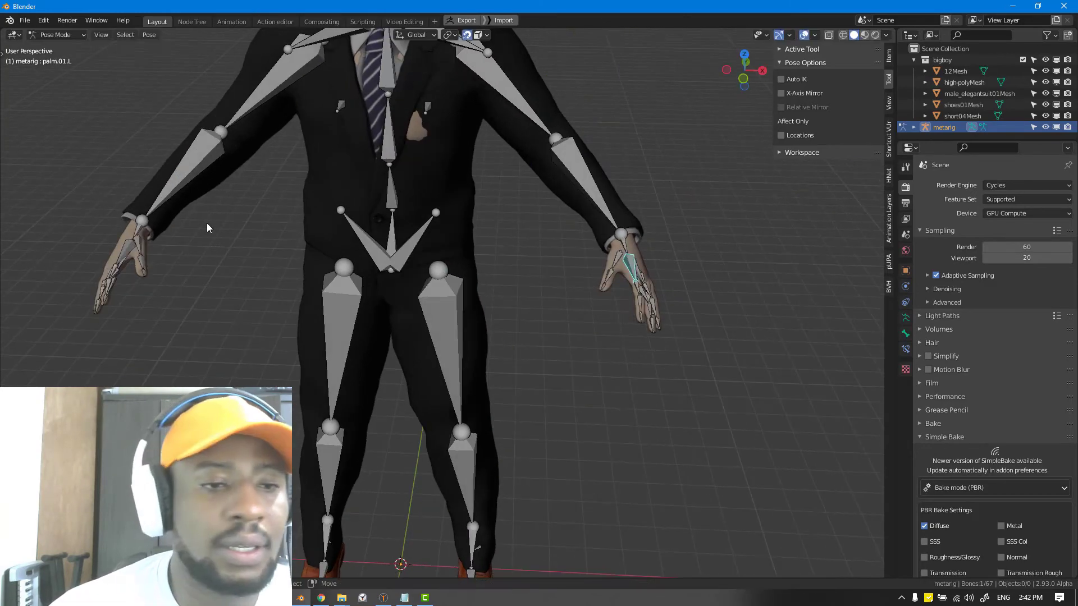
Step: Make the right palm.01 bone the parent of the right thumb.01 bone in Edit Mode, and return to Pose Mode
{"action": "middle_click_drag", "start_coordinate": [210, 229], "coordinate": [216, 242]}
{"action": "left_click", "coordinate": [135, 321]}
{"action": "key", "text": "Tab"}
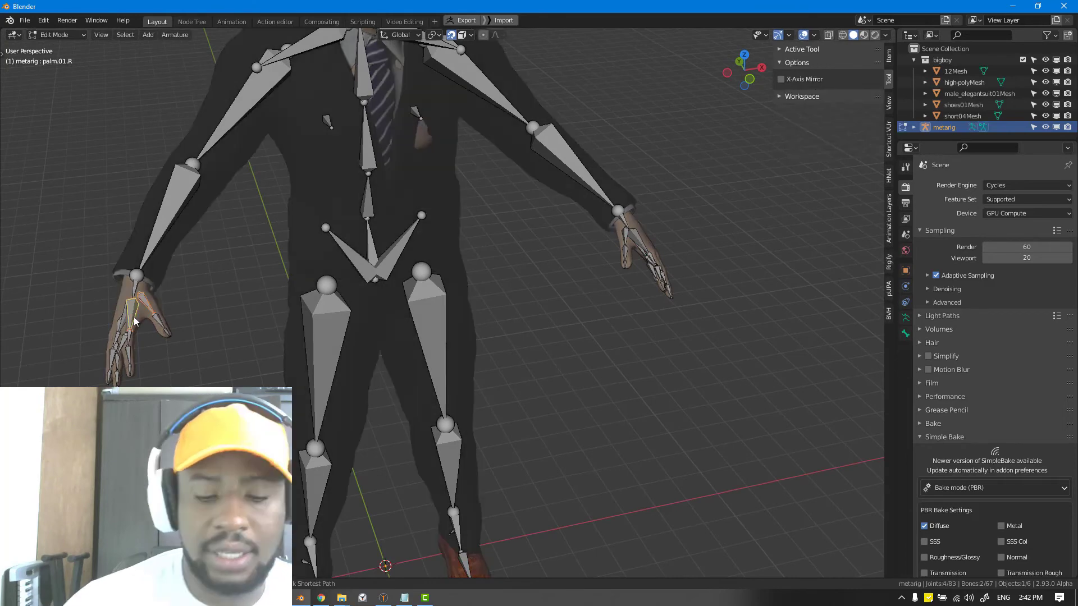
{"action": "key", "text": "ctrl+p"}
{"action": "left_click", "coordinate": [134, 318]}
{"action": "key", "text": "Tab"}
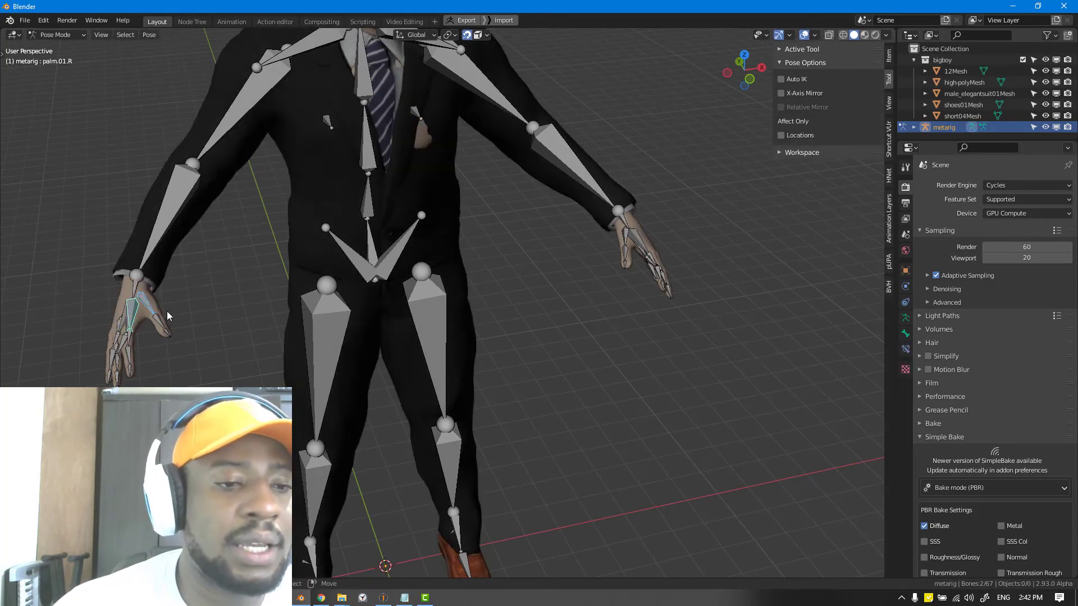
Step: In Edit Mode, enable X-Axis Mirror and move the upper arm bones' top joints outward on both shoulders
{"action": "left_click", "coordinate": [138, 292]}
{"action": "key", "text": "KP_1"}
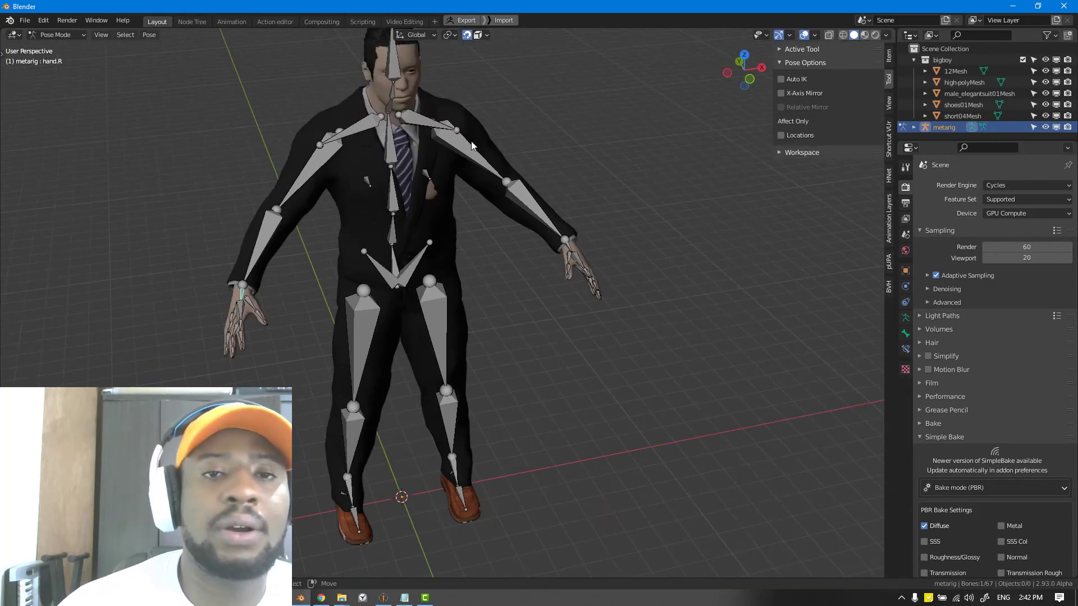
{"action": "middle_click_drag", "start_coordinate": [537, 167], "coordinate": [487, 183]}
{"action": "scroll", "coordinate": [483, 108], "scroll_direction": "up", "scroll_amount": 2}
{"action": "key", "text": "Tab"}
{"action": "key", "text": "KP_1"}
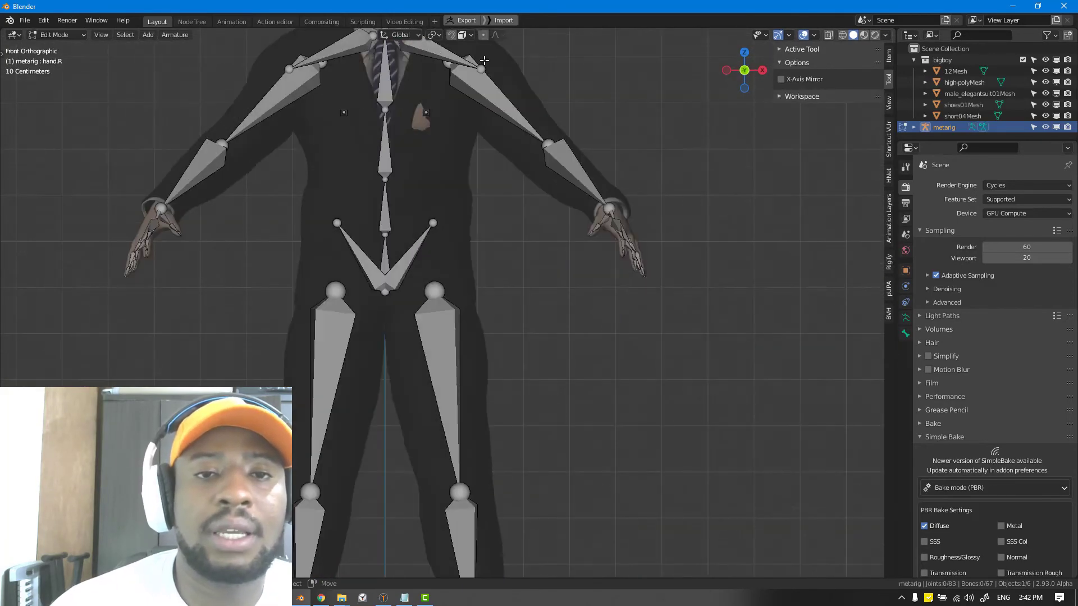
{"action": "middle_click_drag", "start_coordinate": [459, 65], "coordinate": [447, 128], "text": "shift"}
{"action": "right_click_drag", "start_coordinate": [440, 125], "coordinate": [471, 124]}
{"action": "left_click", "coordinate": [470, 125]}
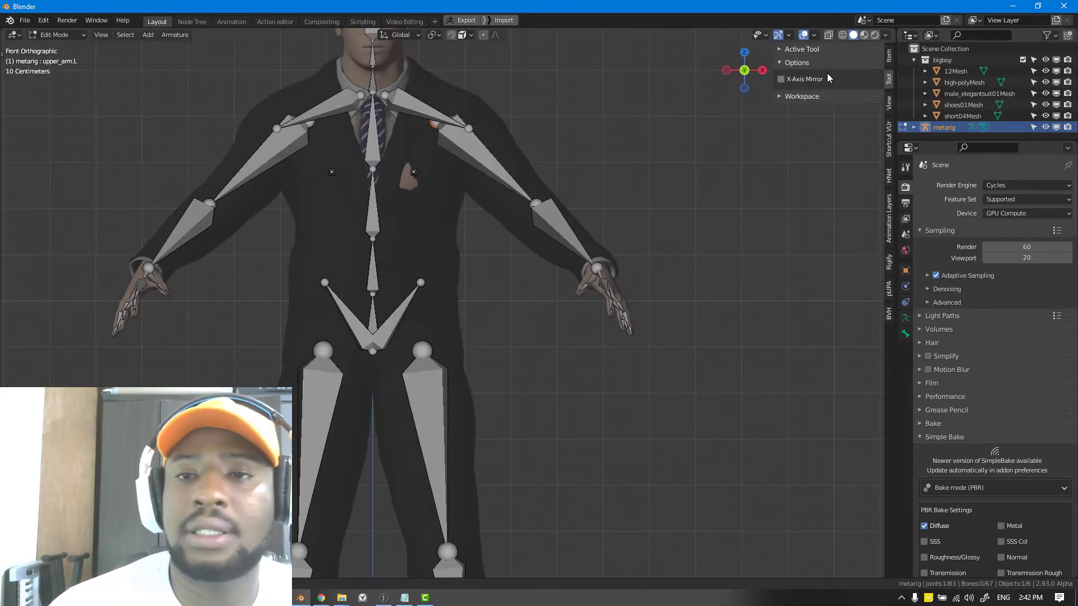
{"action": "key", "text": "g"}
{"action": "left_click", "coordinate": [479, 175]}
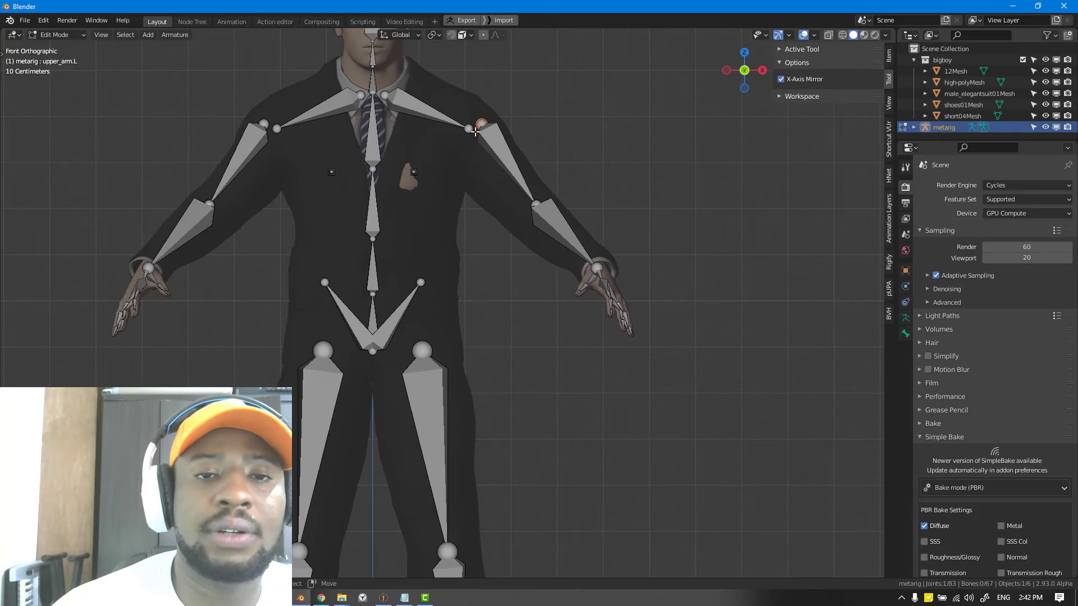
Step: Bring the shoulder bone's outer end and the upper arm's top joint together at the shoulder
{"action": "right_click_drag", "start_coordinate": [475, 131], "coordinate": [477, 122]}
{"action": "right_click_drag", "start_coordinate": [481, 124], "coordinate": [469, 119]}
{"action": "scroll", "coordinate": [457, 175], "scroll_direction": "down", "scroll_amount": 2}
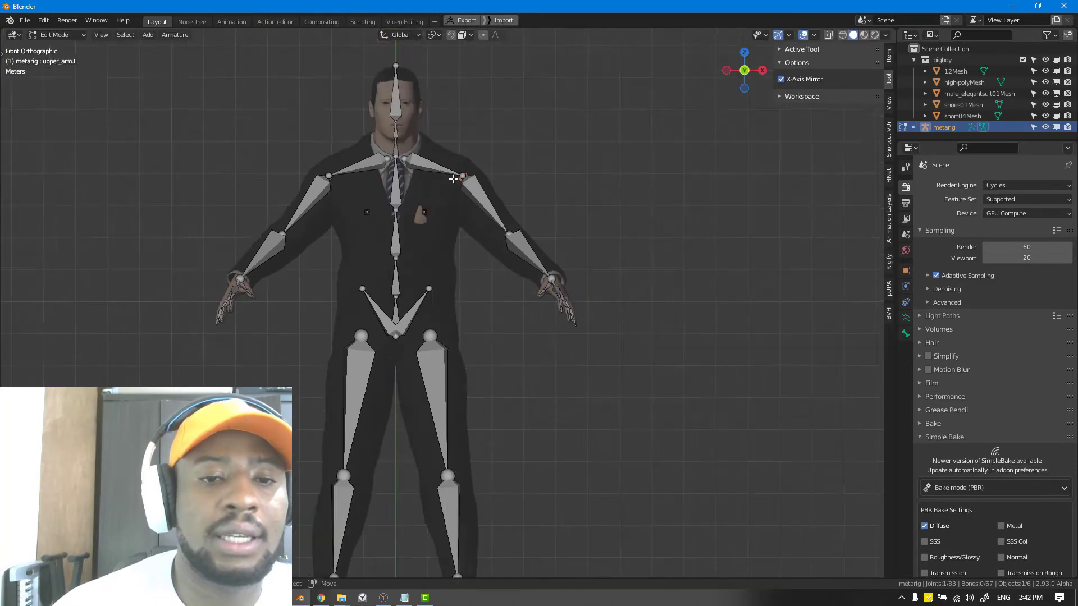
Step: Delete the pair of small chest bones from the metarig
{"action": "middle_click_drag", "start_coordinate": [449, 273], "coordinate": [425, 270]}
{"action": "left_click", "coordinate": [438, 305]}
{"action": "key", "text": "x"}
{"action": "left_click", "coordinate": [445, 212]}
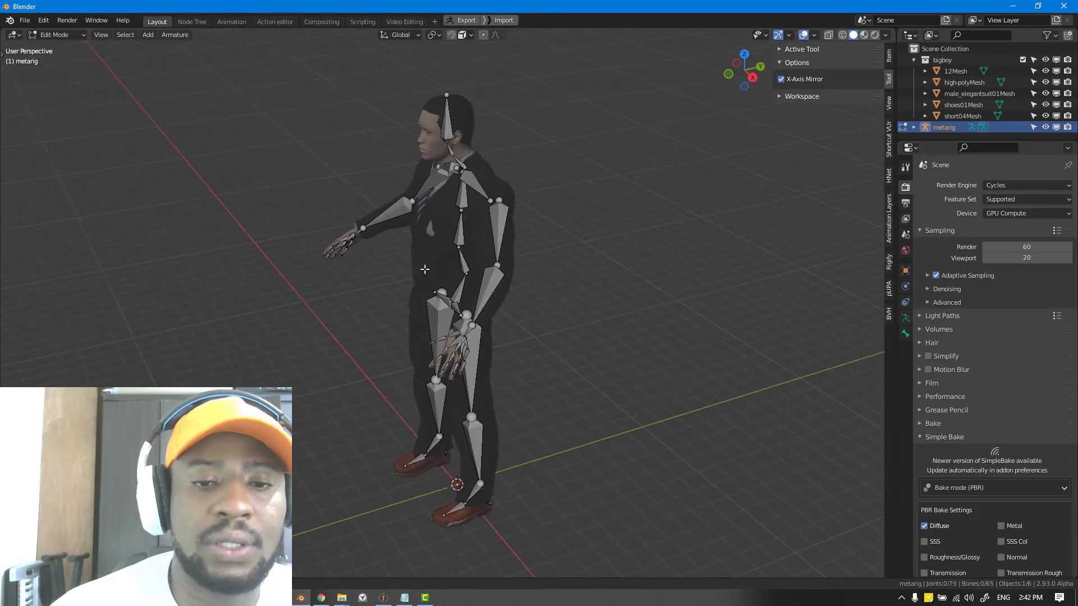
Step: Use the Move tool to bring the pelvis bone tips level with the hips and shift the lower spine joint
{"action": "key", "text": "shift+space"}
{"action": "key", "text": "g"}
{"action": "left_click_drag", "start_coordinate": [506, 263], "coordinate": [492, 267]}
Step: Move the metarig's knee joints forward and then outward so the thigh and shin bones follow the trouser legs
{"action": "key", "text": "KP_1"}
{"action": "middle_click_drag", "start_coordinate": [485, 417], "coordinate": [469, 280], "text": "shift"}
{"action": "middle_click_drag", "start_coordinate": [483, 323], "coordinate": [467, 361]}
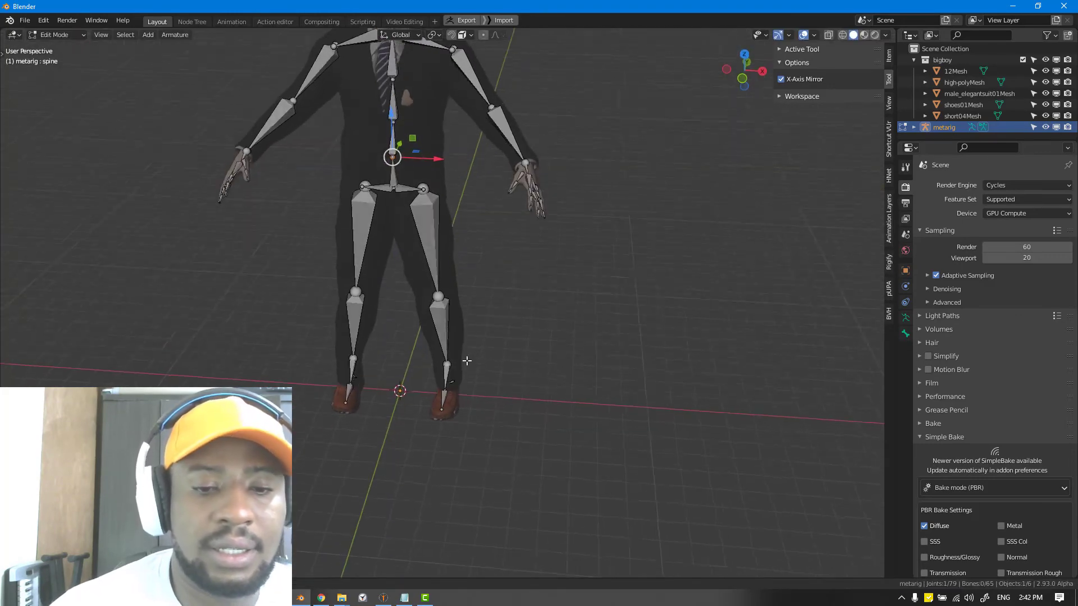
{"action": "scroll", "coordinate": [466, 360], "scroll_direction": "up", "scroll_amount": 3}
{"action": "middle_click_drag", "start_coordinate": [556, 370], "coordinate": [483, 353]}
{"action": "key", "text": "KP_3"}
{"action": "left_click", "coordinate": [507, 309]}
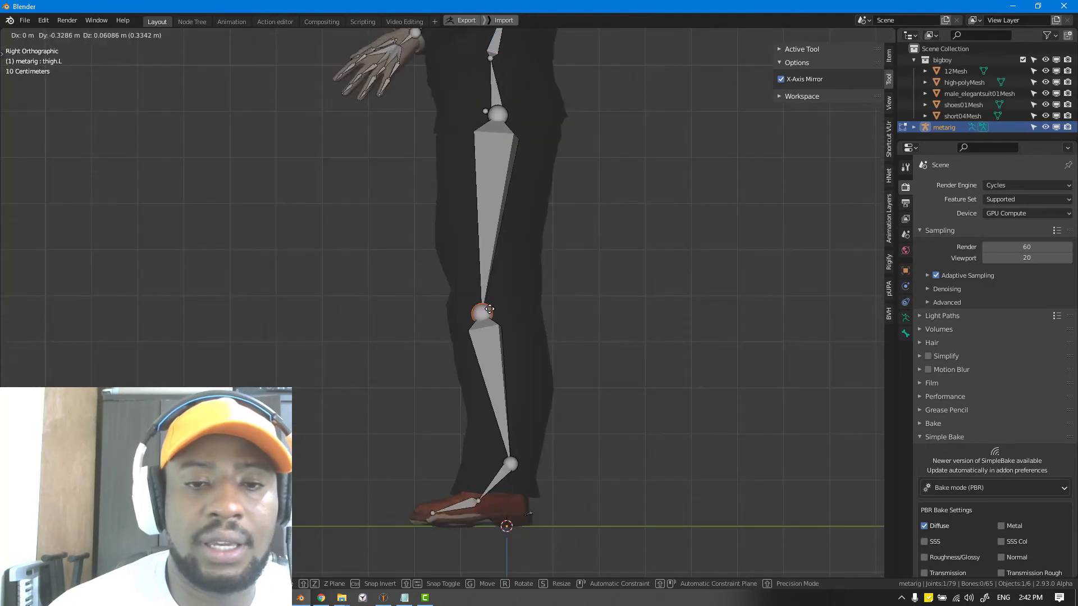
{"action": "key", "text": "KP_1"}
{"action": "left_click_drag", "start_coordinate": [465, 303], "coordinate": [469, 303]}
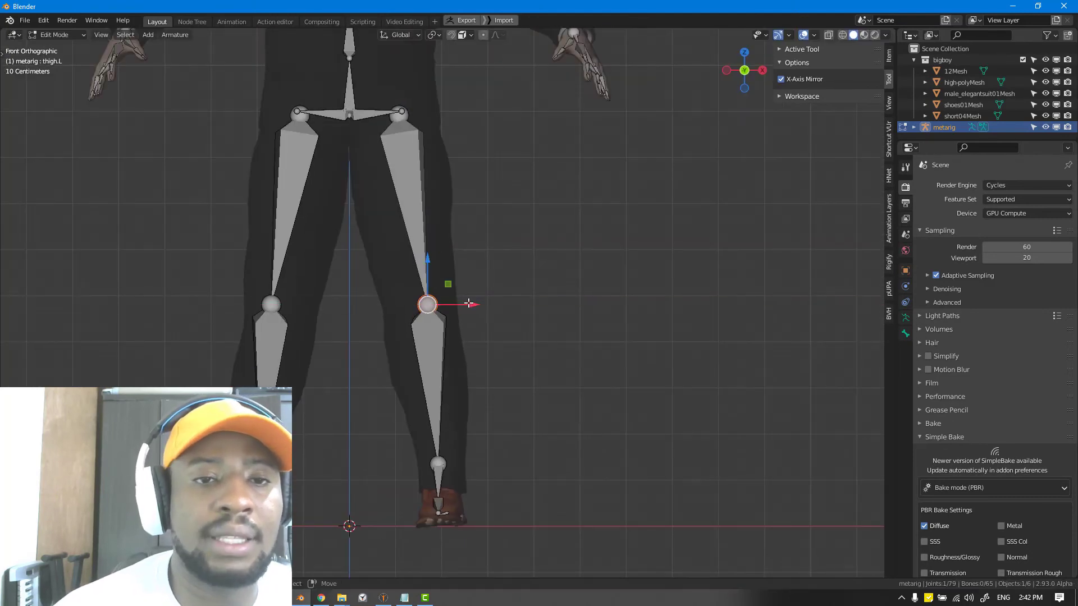
Step: Nudge the hip joint where the pelvis bone tip meets the top of the thigh bone
{"action": "right_click_drag", "start_coordinate": [398, 118], "coordinate": [414, 122]}
{"action": "right_click_drag", "start_coordinate": [398, 115], "coordinate": [407, 121]}
{"action": "scroll", "coordinate": [406, 121], "scroll_direction": "down", "scroll_amount": 1}
{"action": "scroll", "coordinate": [407, 121], "scroll_direction": "down", "scroll_amount": 5}
Step: Check the left upper arm bone in Pose Mode and return the metarig to Object Mode
{"action": "key", "text": "ctrl+Tab"}
{"action": "middle_click_drag", "start_coordinate": [476, 179], "coordinate": [453, 199]}
{"action": "middle_click_drag", "start_coordinate": [530, 177], "coordinate": [534, 255], "text": "shift"}
{"action": "scroll", "coordinate": [534, 255], "scroll_direction": "up", "scroll_amount": 4}
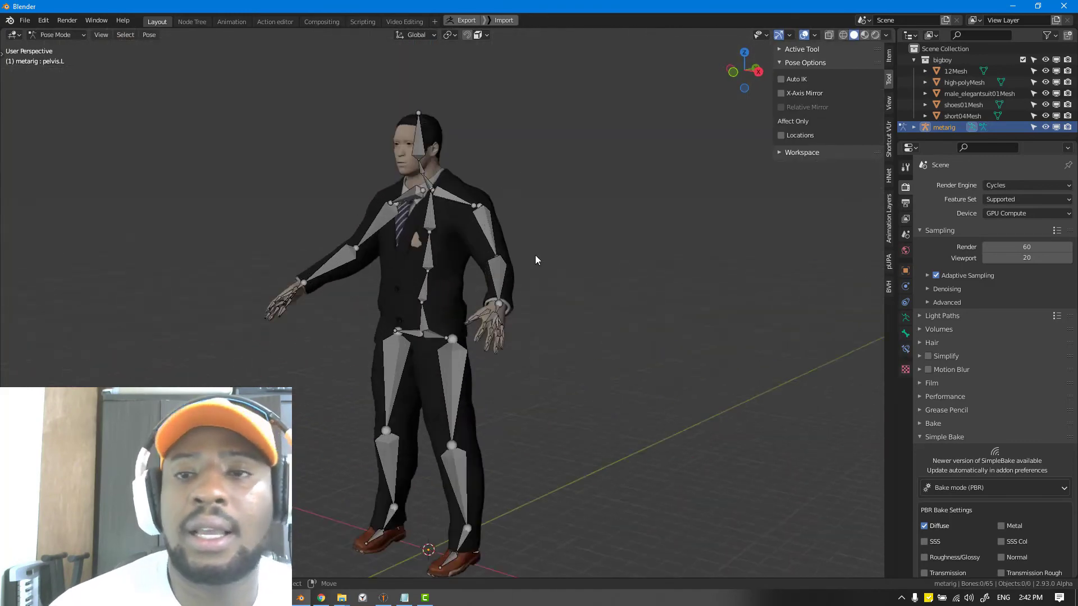
{"action": "left_click", "coordinate": [504, 211]}
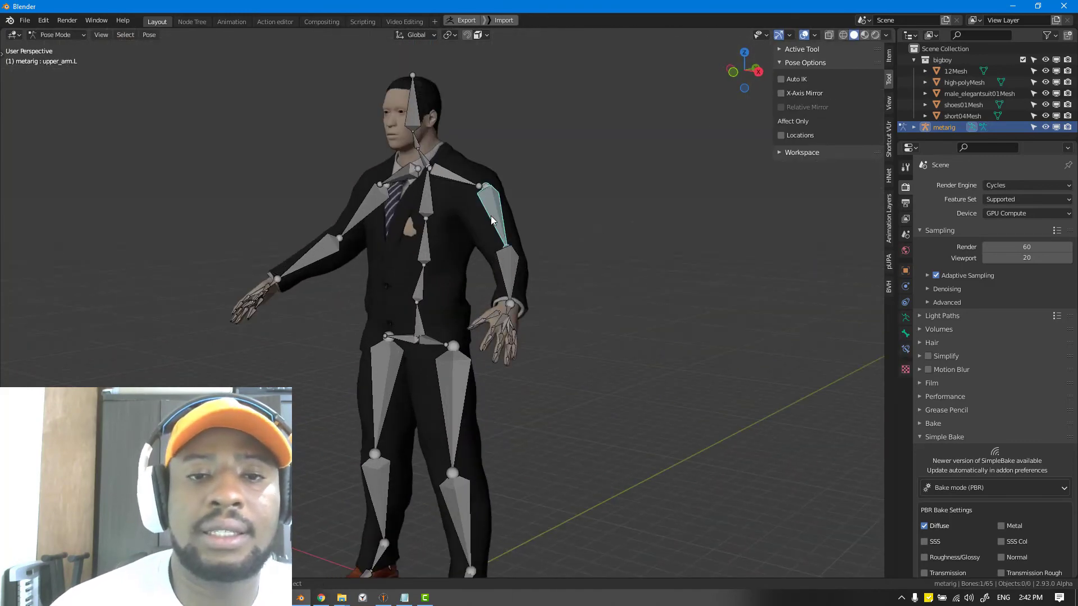
{"action": "key", "text": "ctrl+Tab"}
{"action": "key", "text": "Escape"}
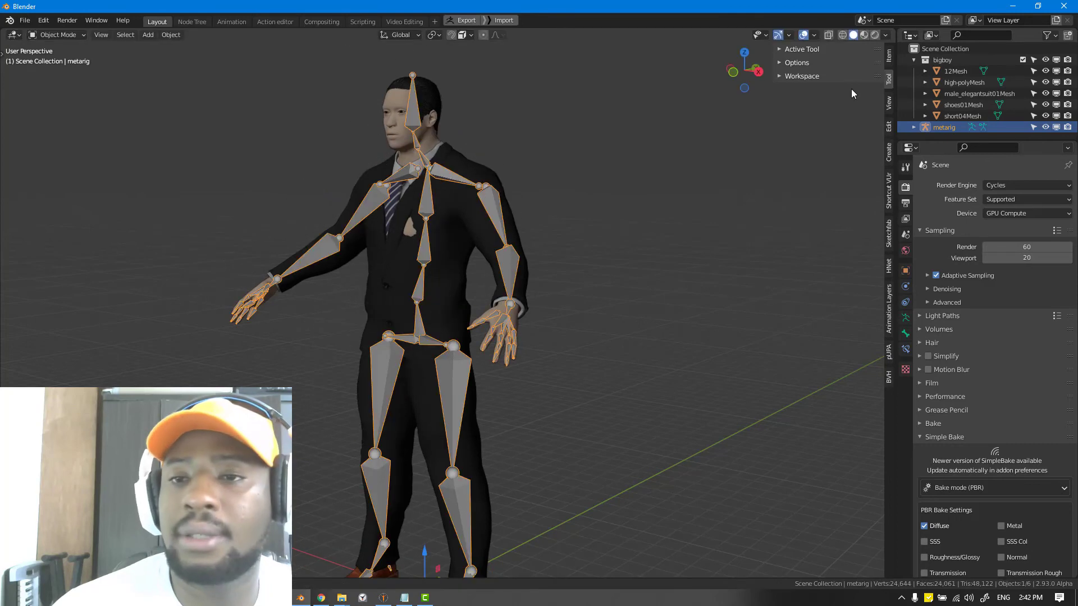
Step: Bind the character with pUPA, using the bigboy collection and the Automatic weight binding type
{"action": "left_click", "coordinate": [889, 357]}
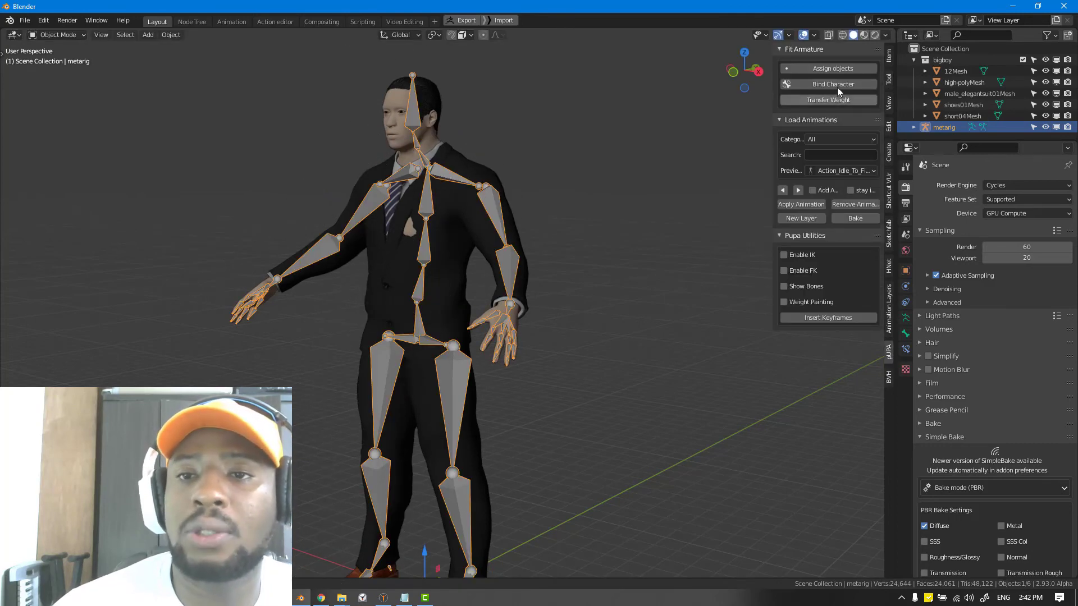
{"action": "left_click", "coordinate": [837, 84]}
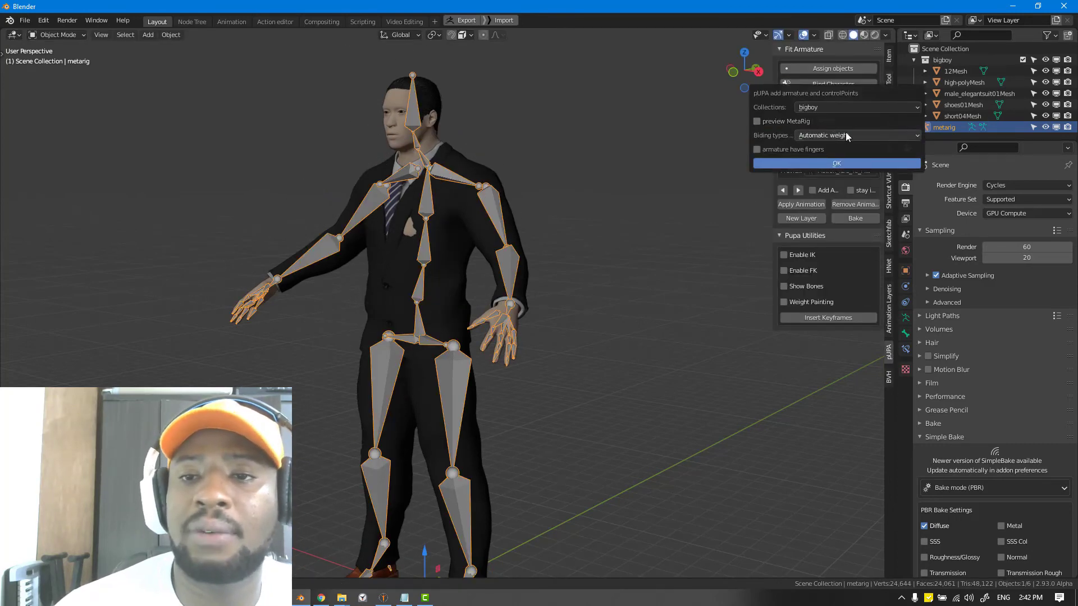
{"action": "left_click", "coordinate": [831, 106]}
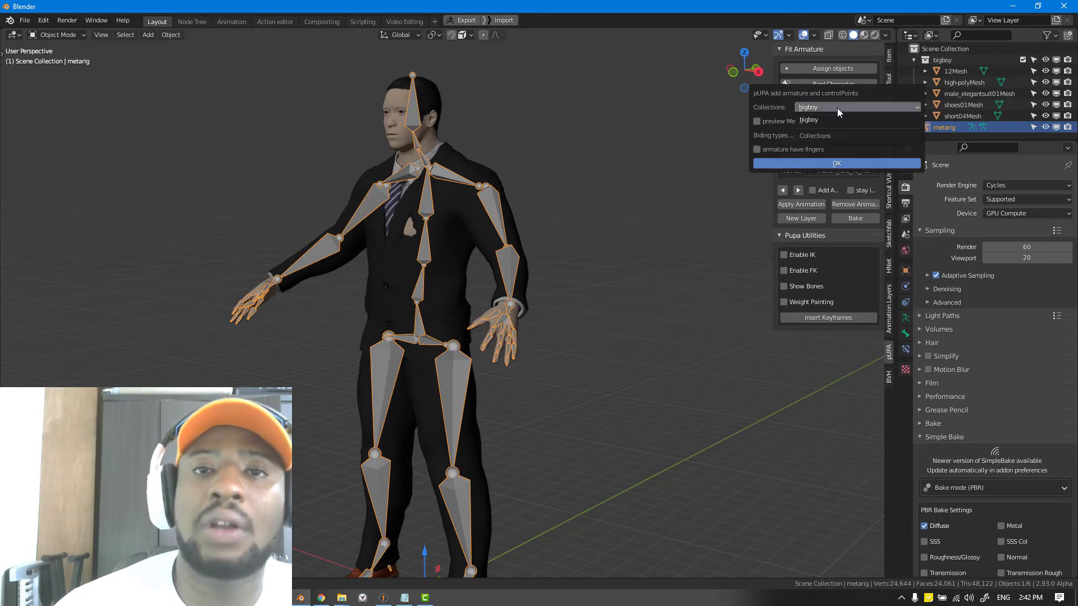
{"action": "left_click", "coordinate": [772, 133]}
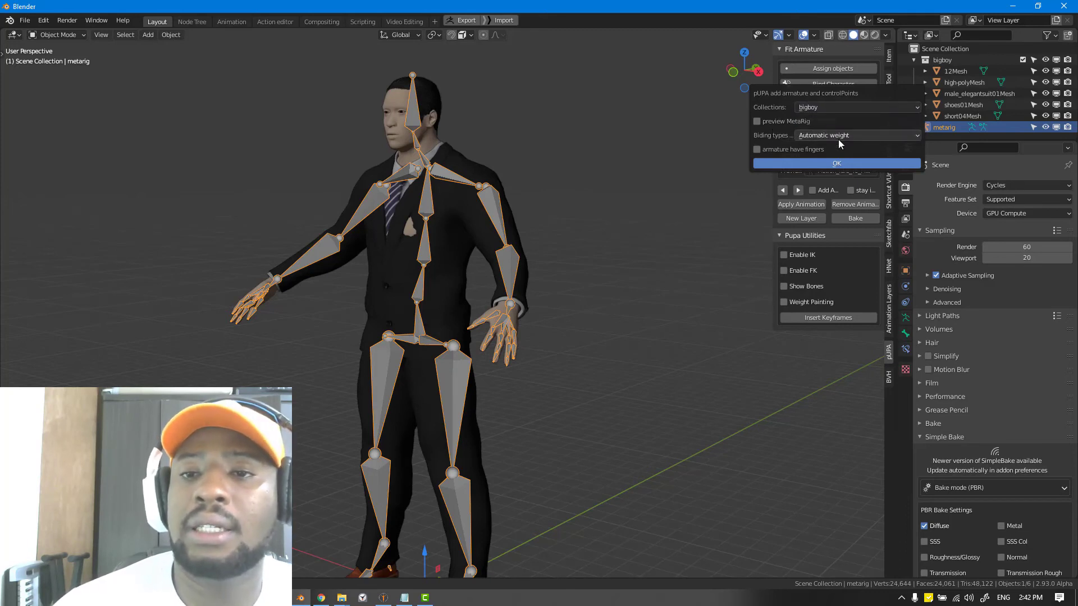
{"action": "left_click", "coordinate": [837, 135]}
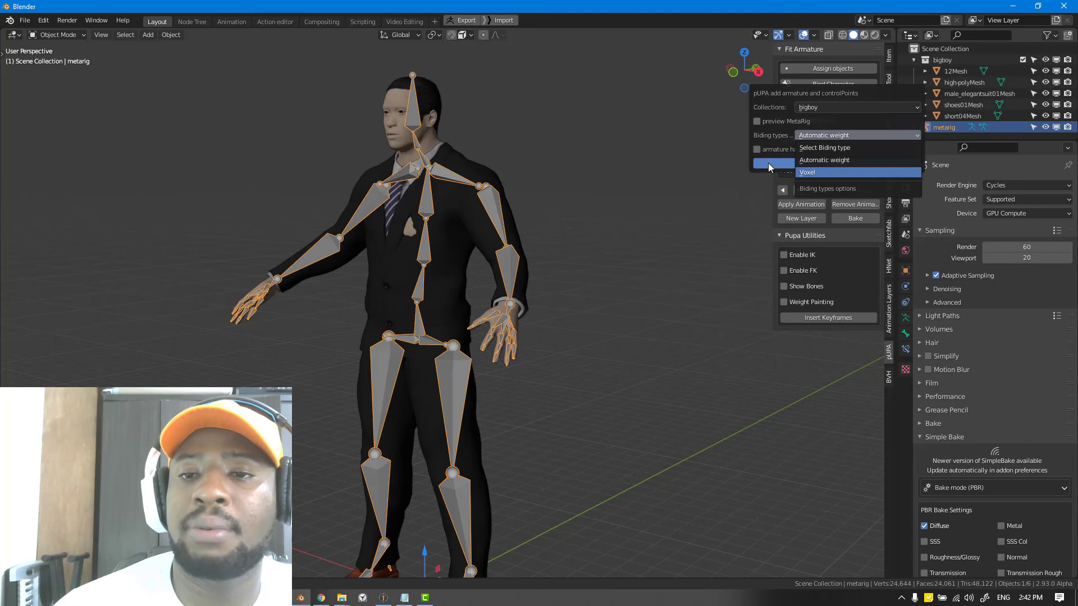
{"action": "left_click", "coordinate": [824, 160]}
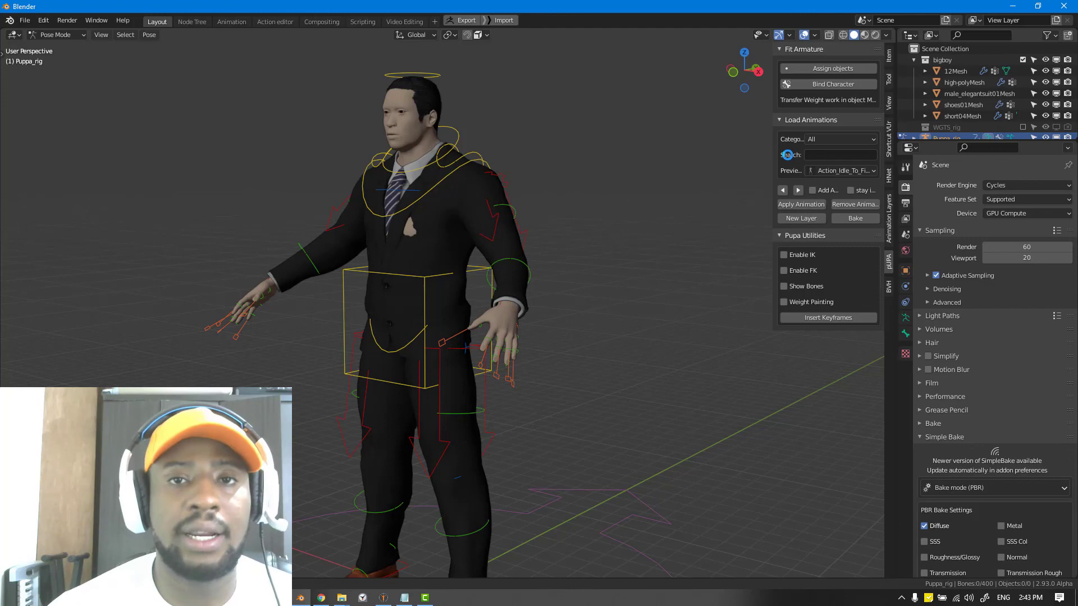
Step: Curl the left hand's middle finger by scaling down its master control
{"action": "scroll", "coordinate": [638, 233], "scroll_direction": "up", "scroll_amount": 5}
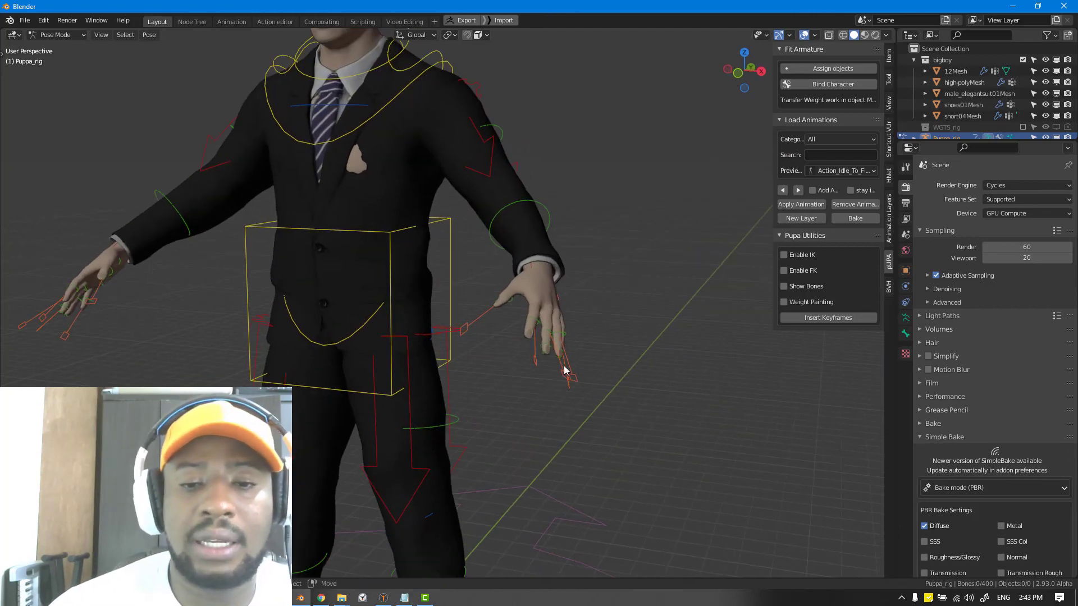
{"action": "left_click", "coordinate": [562, 379]}
{"action": "scroll", "coordinate": [536, 375], "scroll_direction": "up", "scroll_amount": 4}
{"action": "key", "text": "s"}
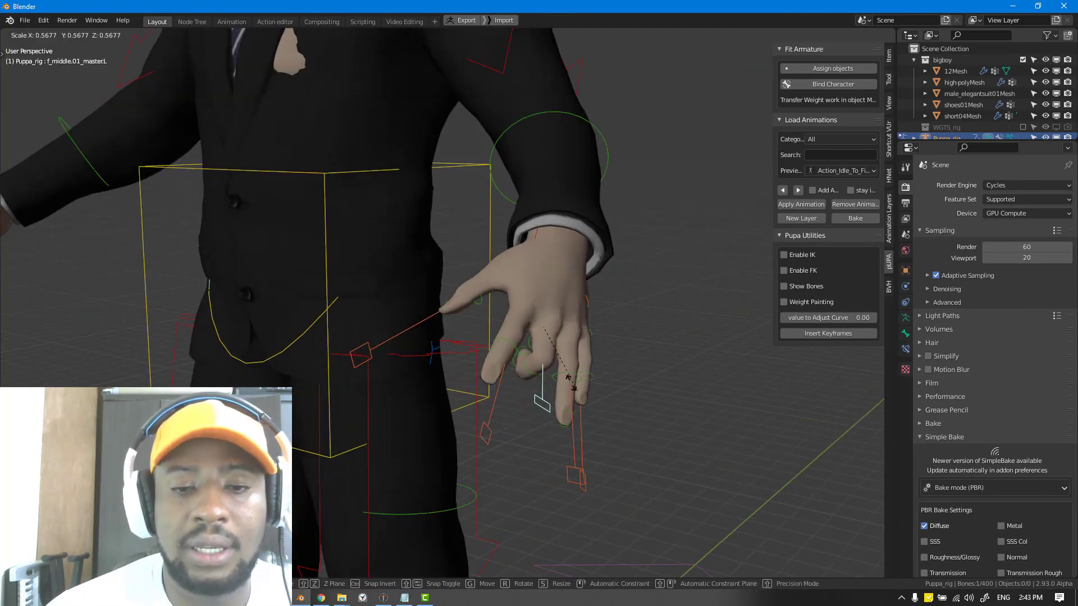
{"action": "left_click", "coordinate": [565, 377]}
Step: Curl the left hand's ring finger by scaling down its master control
{"action": "middle_click_drag", "start_coordinate": [565, 377], "coordinate": [612, 362]}
{"action": "scroll", "coordinate": [612, 364], "scroll_direction": "down", "scroll_amount": 2}
{"action": "left_click", "coordinate": [622, 384]}
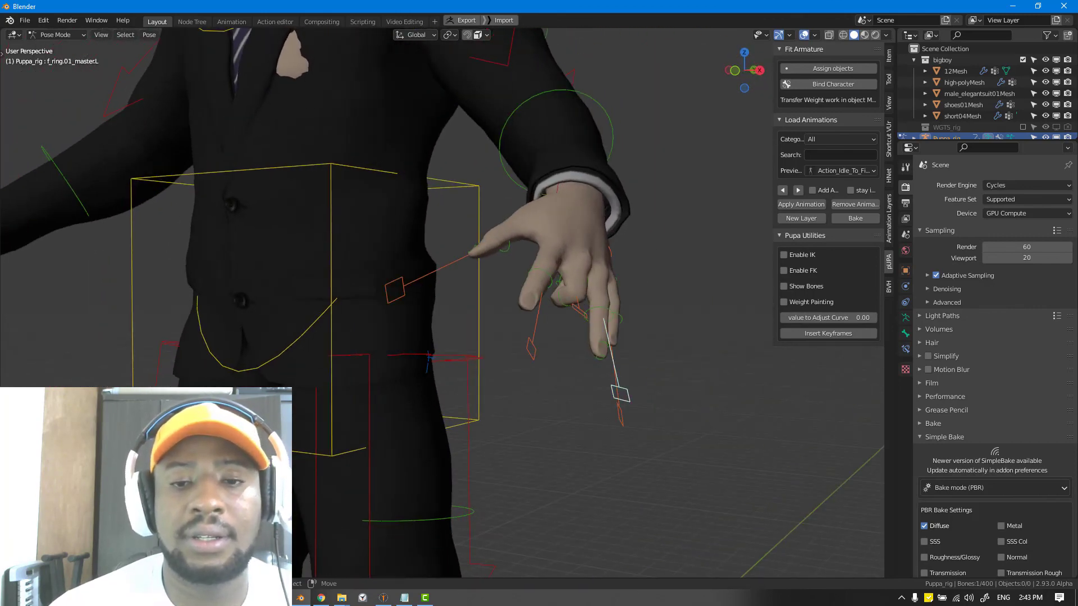
{"action": "key", "text": "s"}
{"action": "left_click", "coordinate": [580, 322]}
Step: Move the left hand's IK control inward in front of the hip and rotate it to test the arm
{"action": "scroll", "coordinate": [514, 334], "scroll_direction": "down", "scroll_amount": 3}
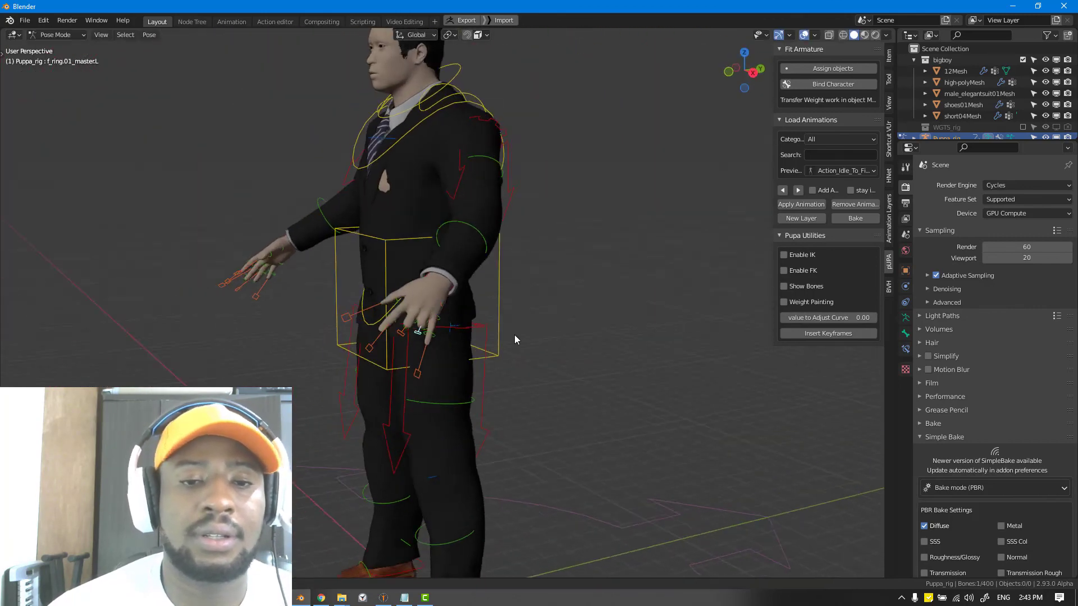
{"action": "middle_click_drag", "start_coordinate": [514, 334], "coordinate": [622, 332]}
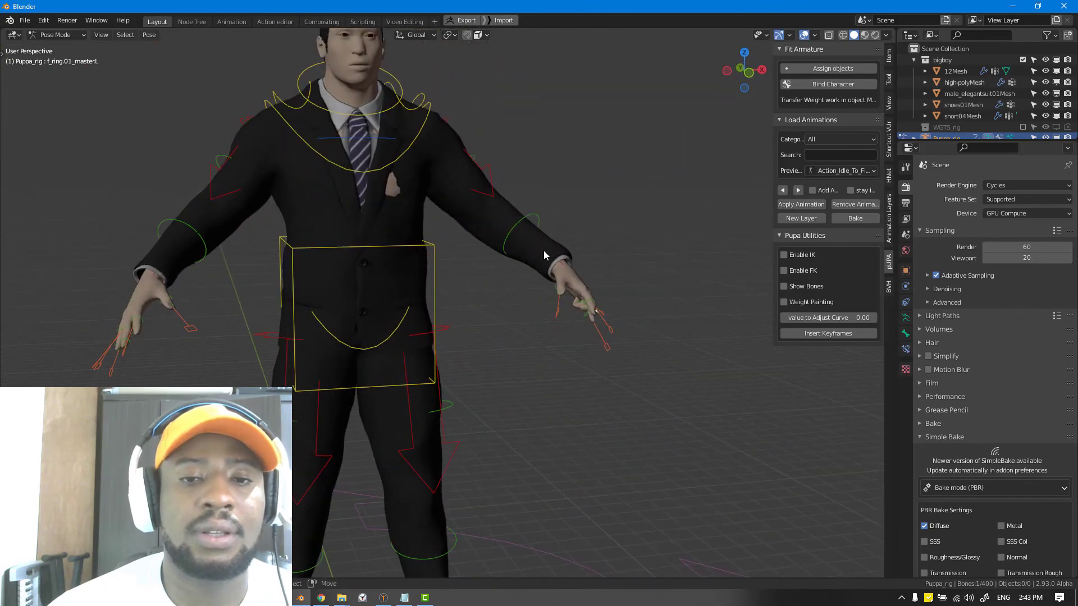
{"action": "key", "text": "a"}
{"action": "left_click", "coordinate": [568, 268]}
{"action": "middle_click_drag", "start_coordinate": [573, 264], "coordinate": [561, 270]}
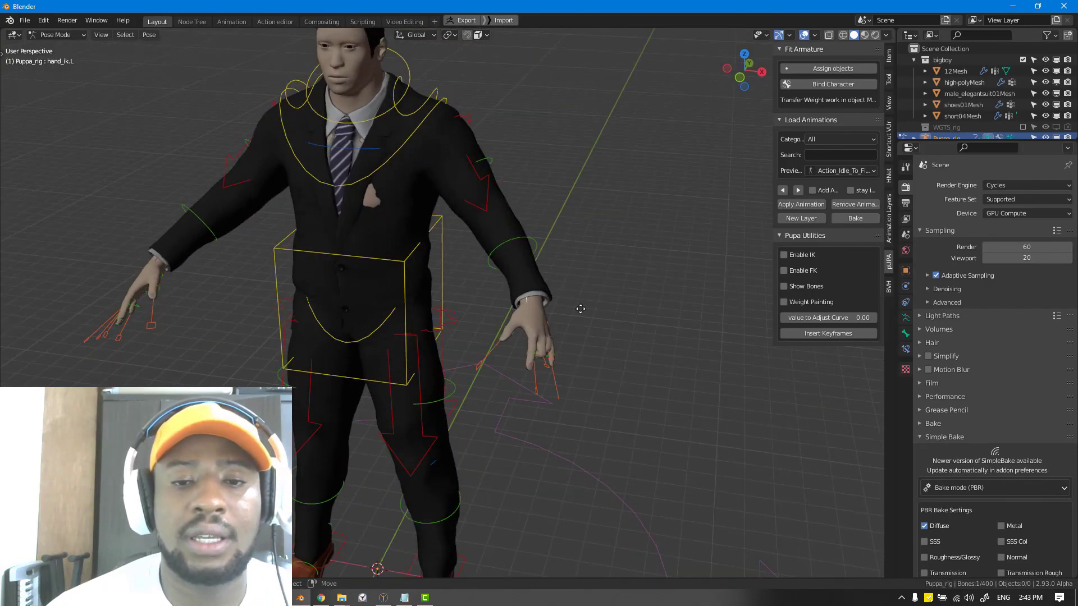
{"action": "key", "text": "g"}
{"action": "left_click", "coordinate": [406, 314]}
{"action": "middle_click_drag", "start_coordinate": [456, 293], "coordinate": [435, 292]}
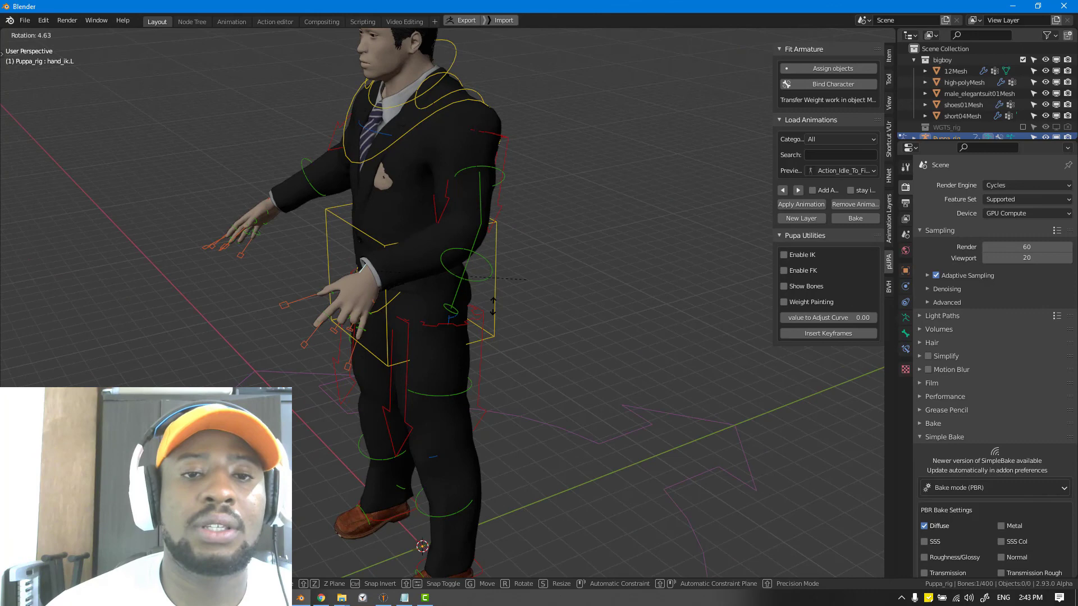
{"action": "left_click", "coordinate": [493, 306]}
Step: Select all of the rig's controls in the front view
{"action": "key", "text": "KP_1"}
{"action": "scroll", "coordinate": [481, 258], "scroll_direction": "down", "scroll_amount": 2}
{"action": "key", "text": "a"}
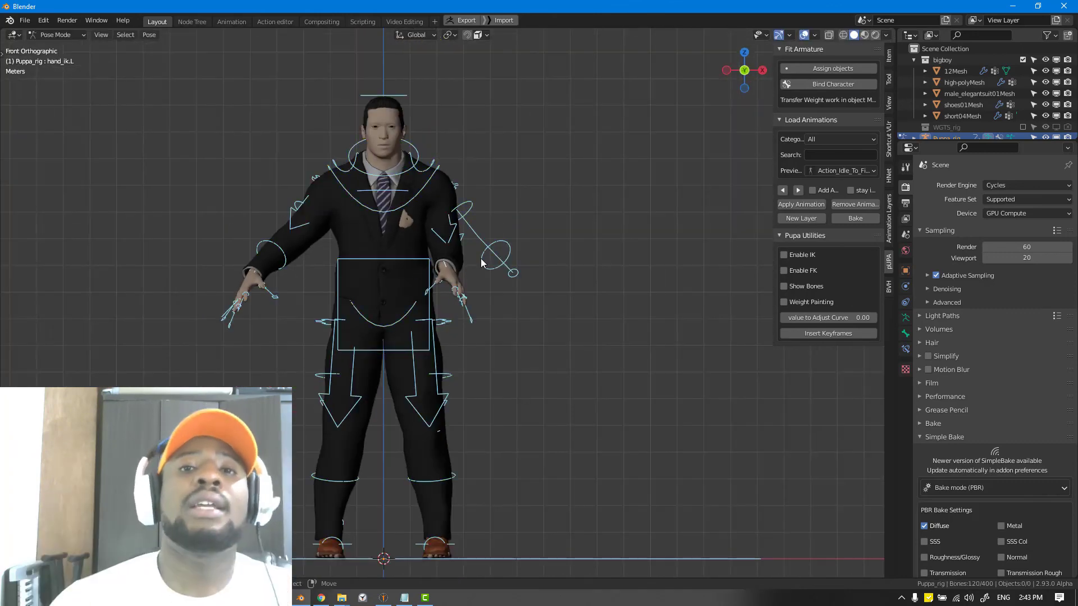